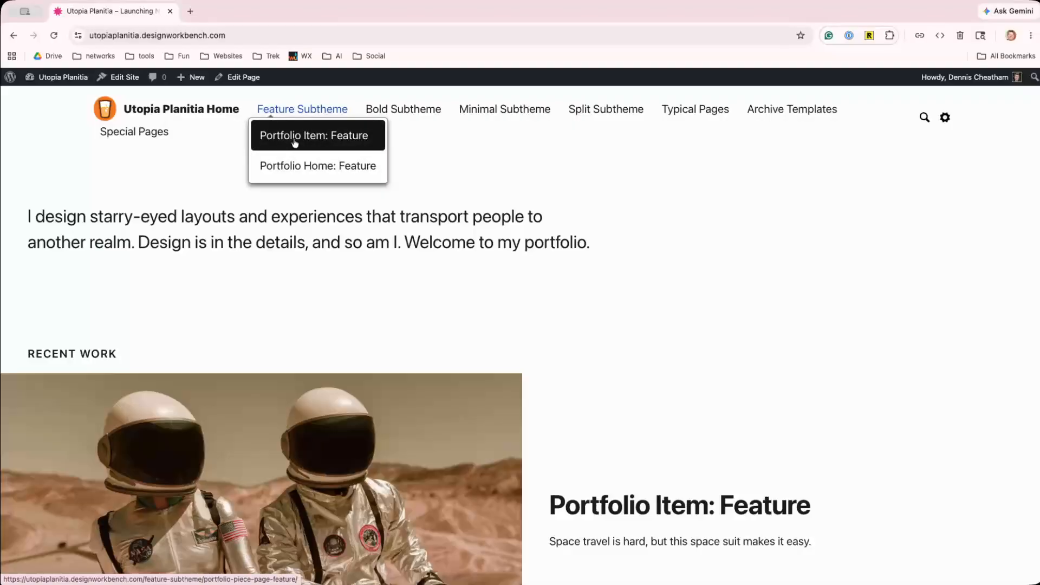
Open the Bold, Minimal and Split portfolio item pages in separate browser tabs alongside the Feature one.
mouse_move(409, 114)
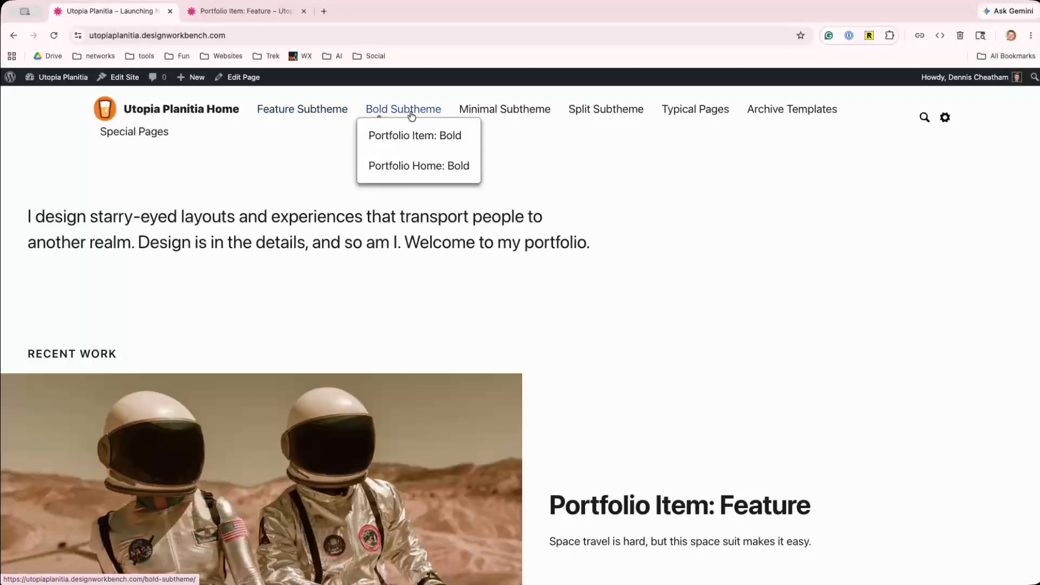
mouse_move(494, 110)
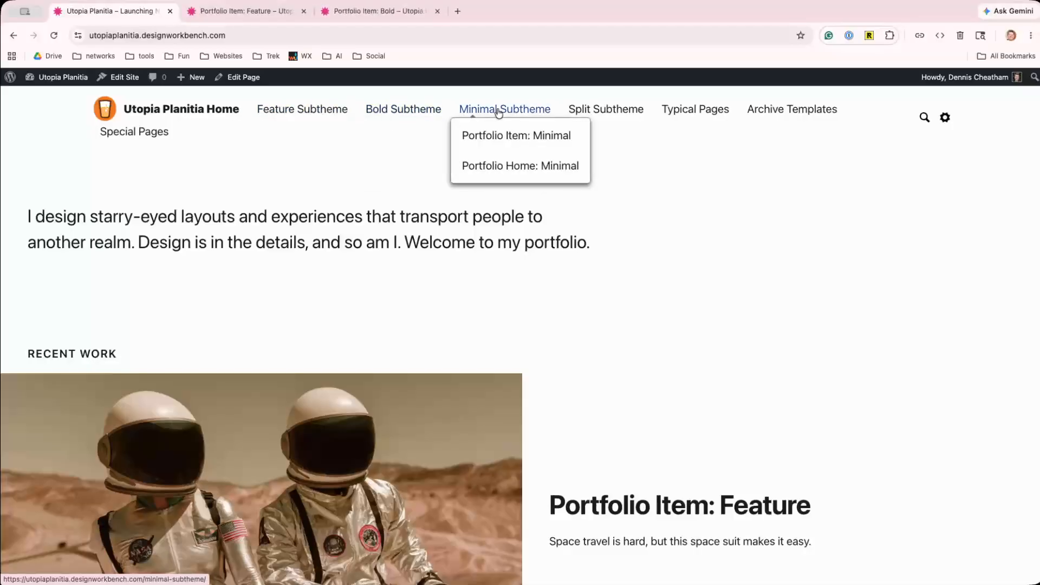
mouse_move(611, 109)
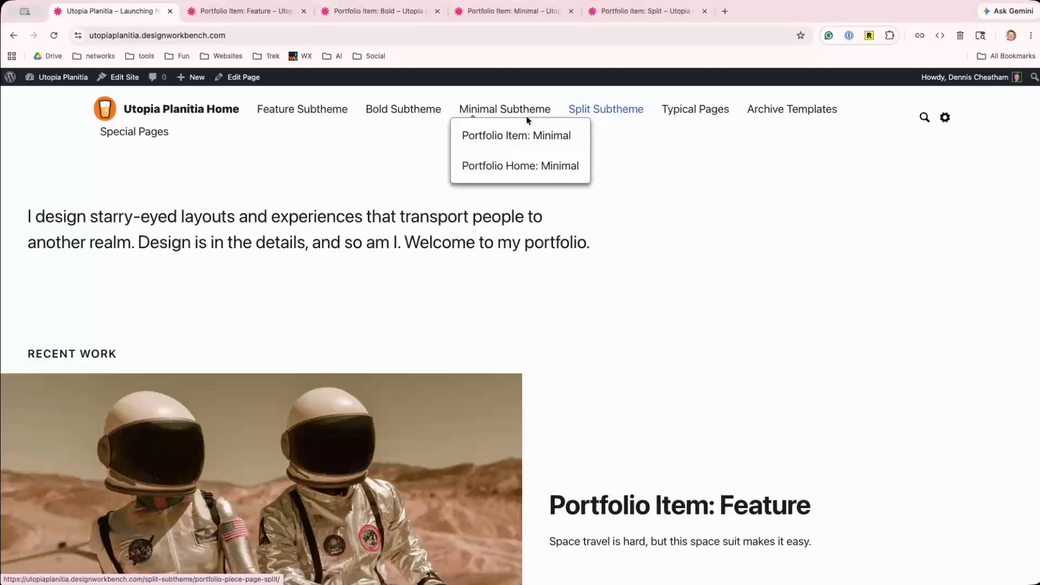
Compare the opening layouts of the Feature, Bold, Minimal and Split portfolio item pages.
click(232, 13)
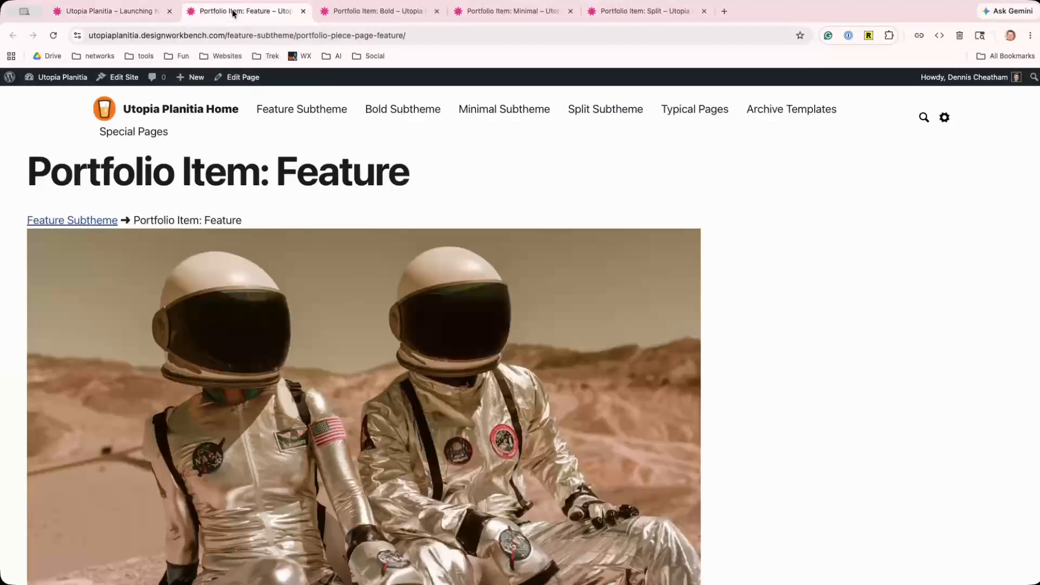
click(354, 16)
click(497, 18)
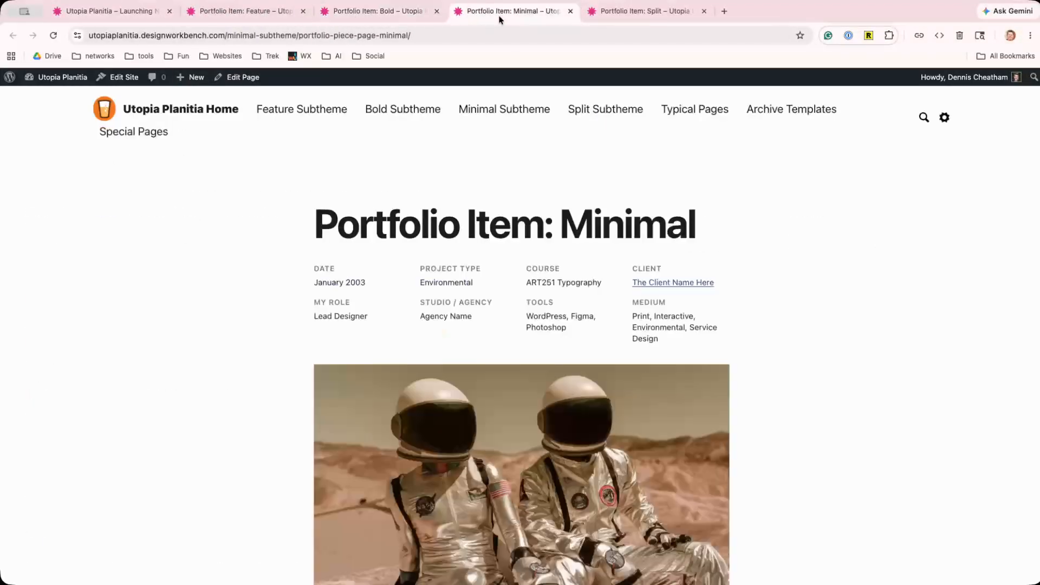
click(650, 17)
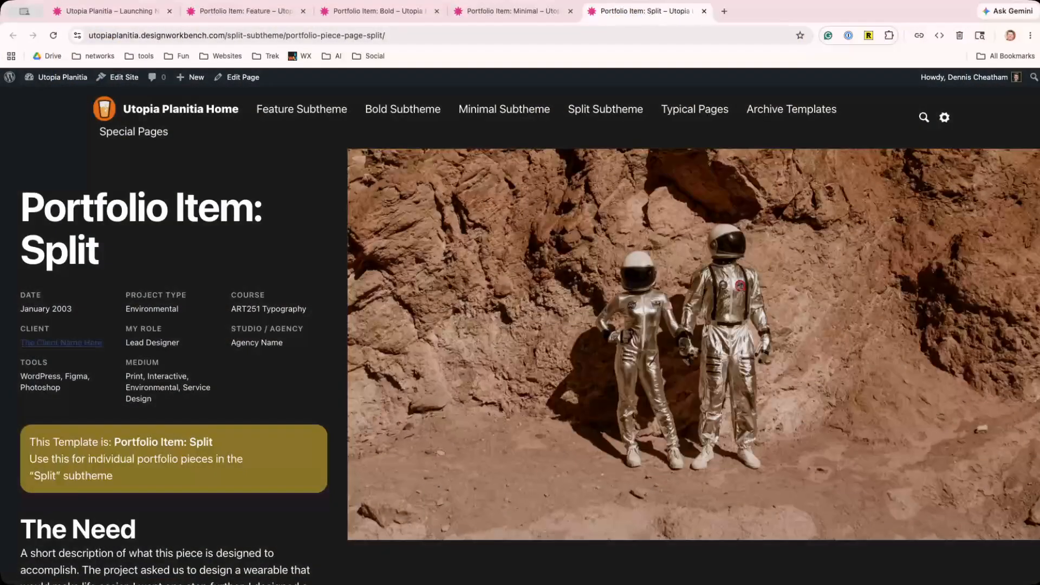
Set the color mode of the Split portfolio item page to Light and close the display settings.
mouse_move(964, 111)
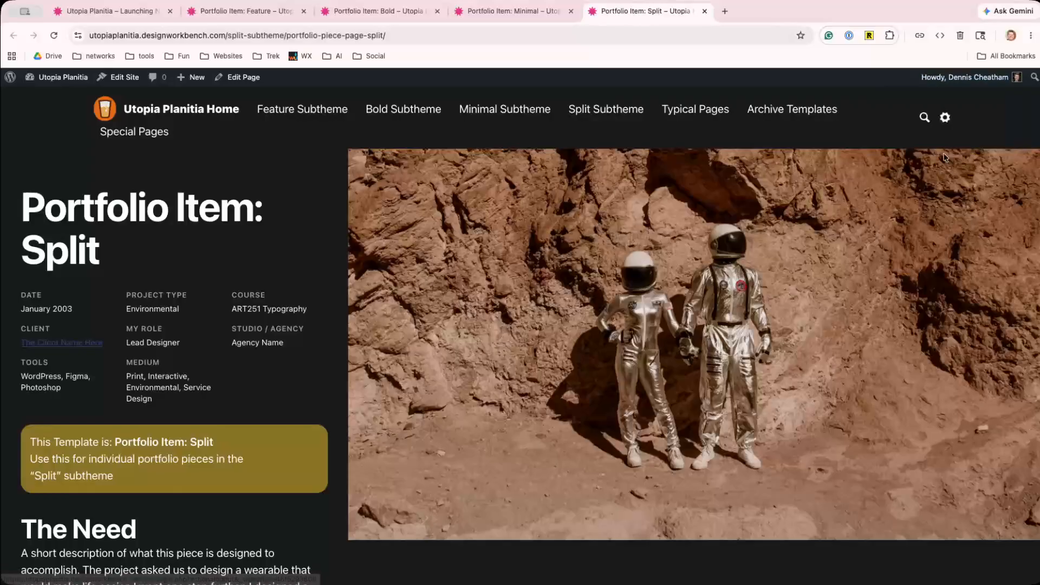
click(944, 117)
click(884, 166)
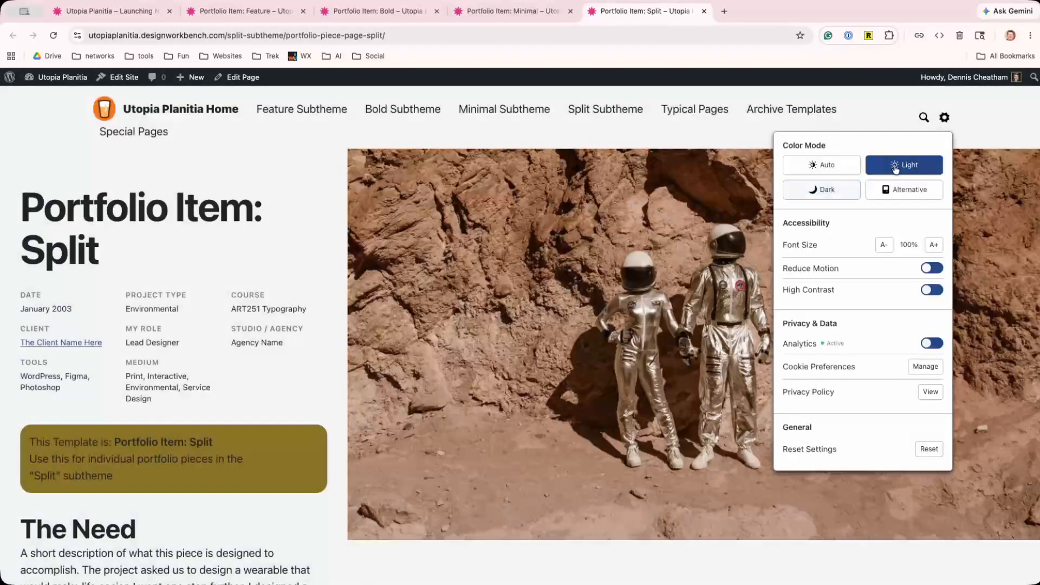
click(284, 155)
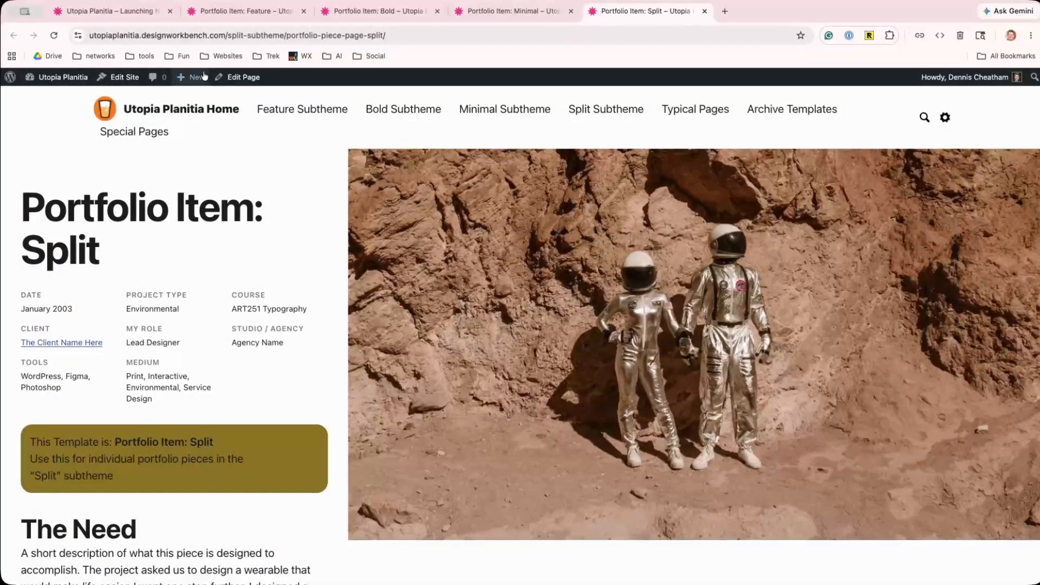
Review the Feature portfolio item page from its title image through the mockups and project details to the page navigation.
click(244, 10)
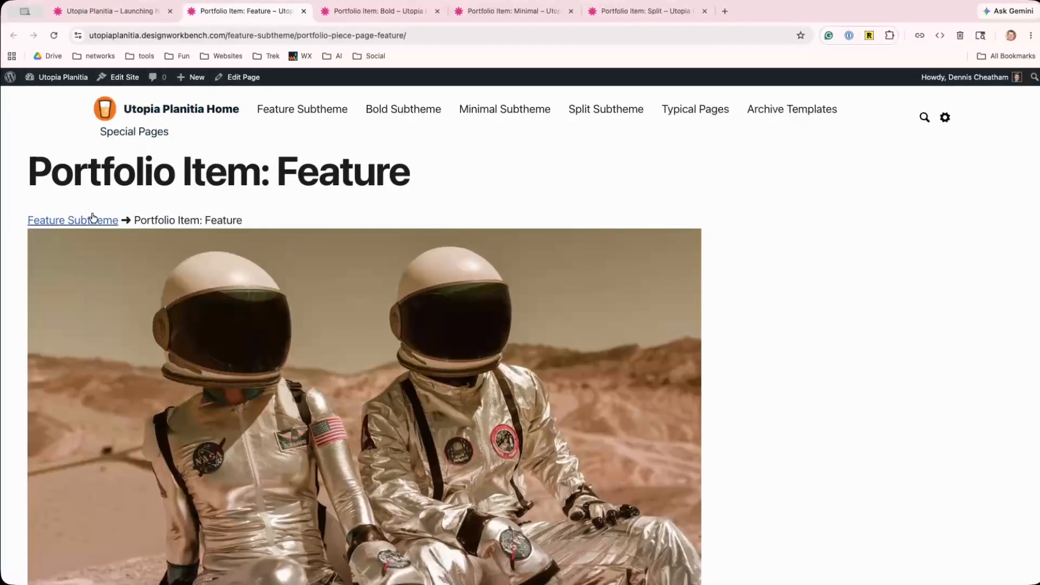
scroll(369, 385, down, 4)
scroll(366, 381, down, 5)
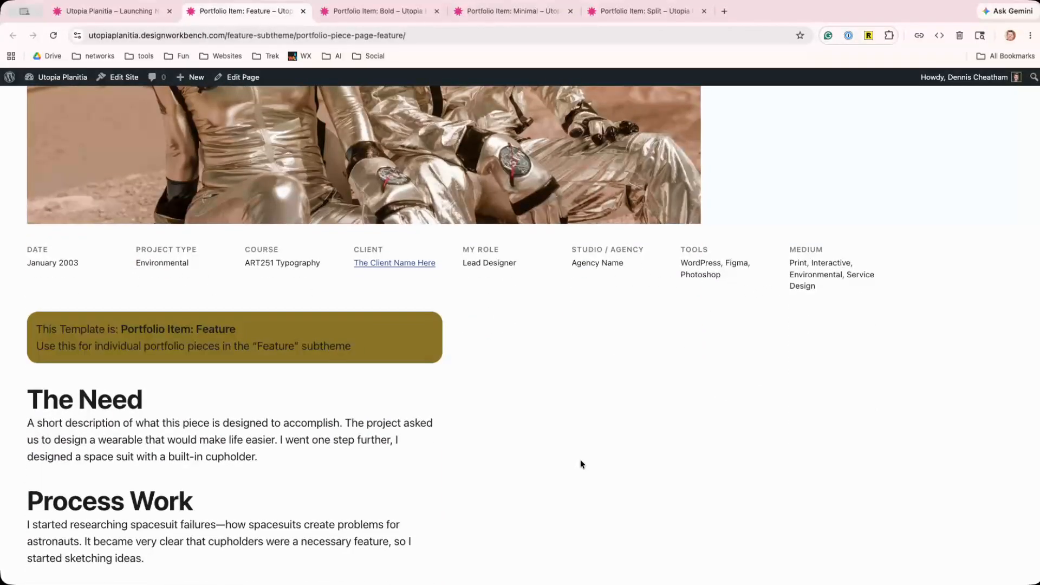
scroll(580, 462, down, 10)
scroll(580, 460, down, 18)
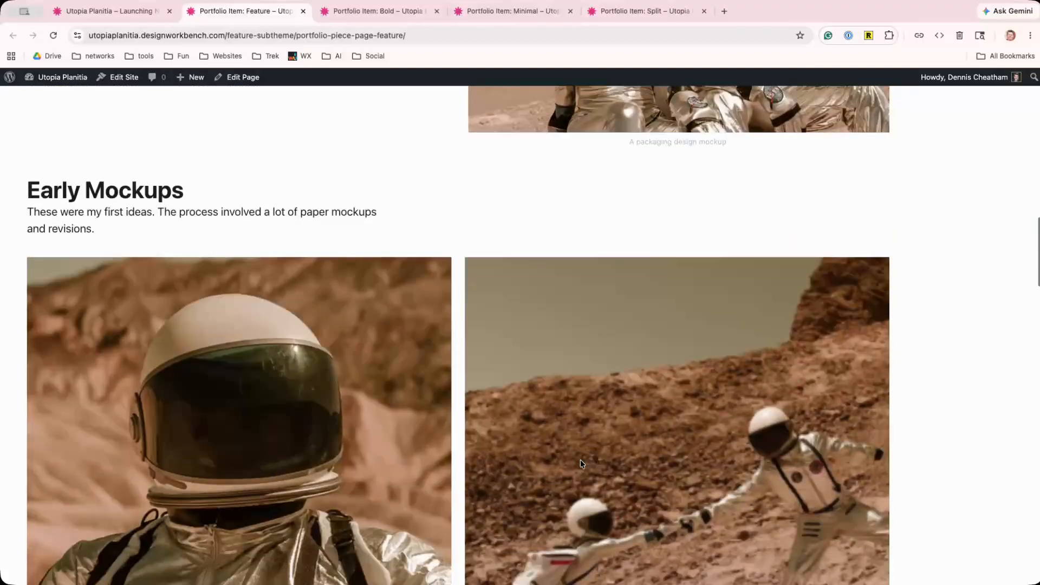
scroll(580, 461, down, 20)
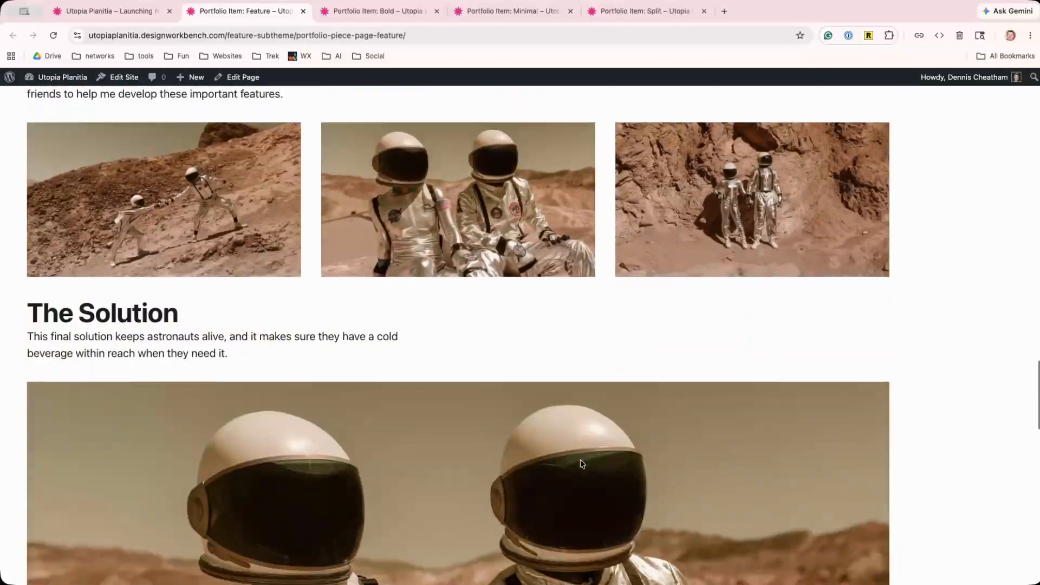
scroll(580, 460, down, 5)
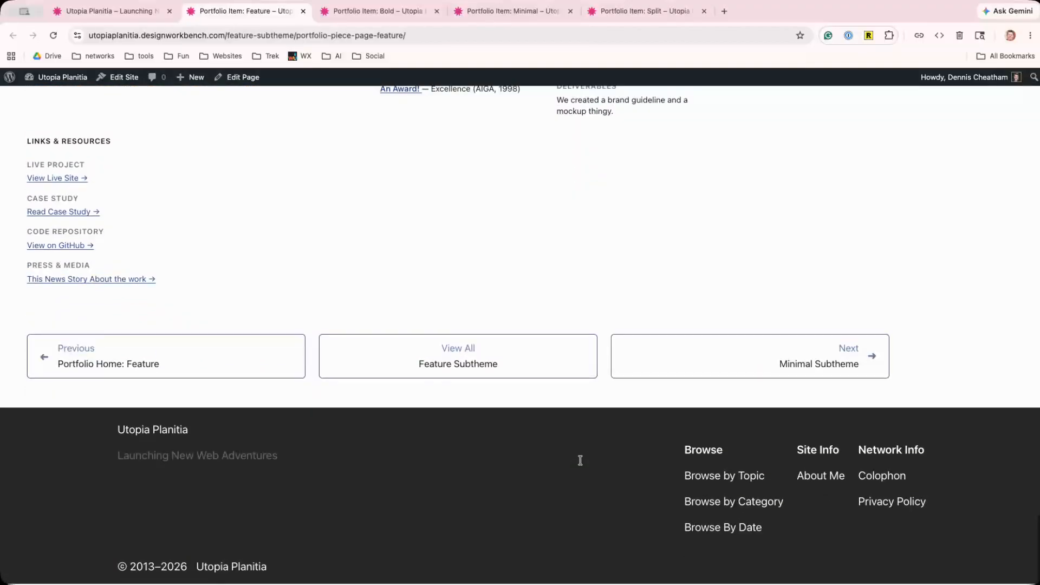
scroll(580, 460, up, 8)
scroll(411, 398, down, 1)
scroll(411, 398, down, 2)
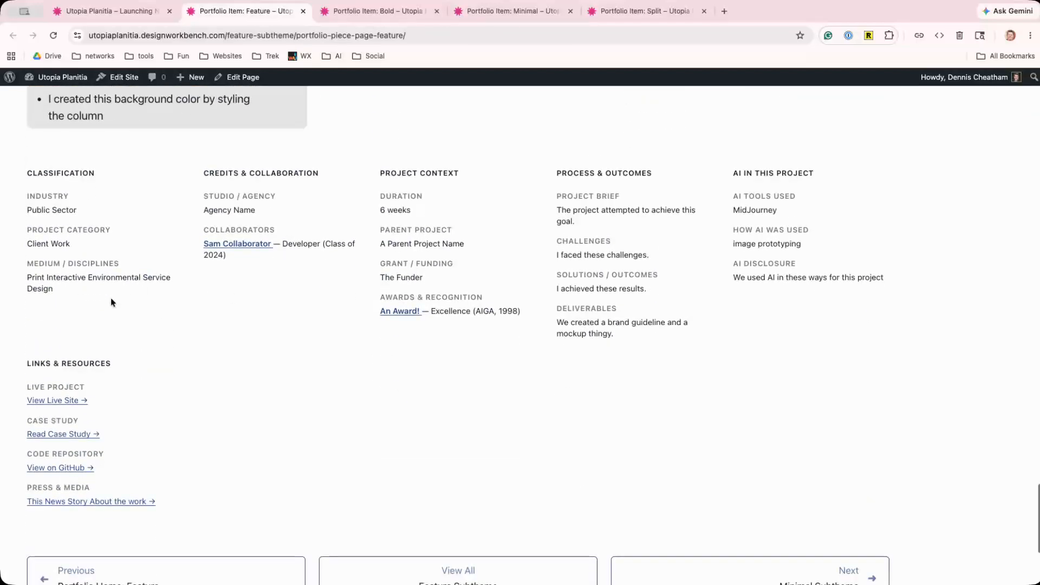
scroll(501, 241, down, 5)
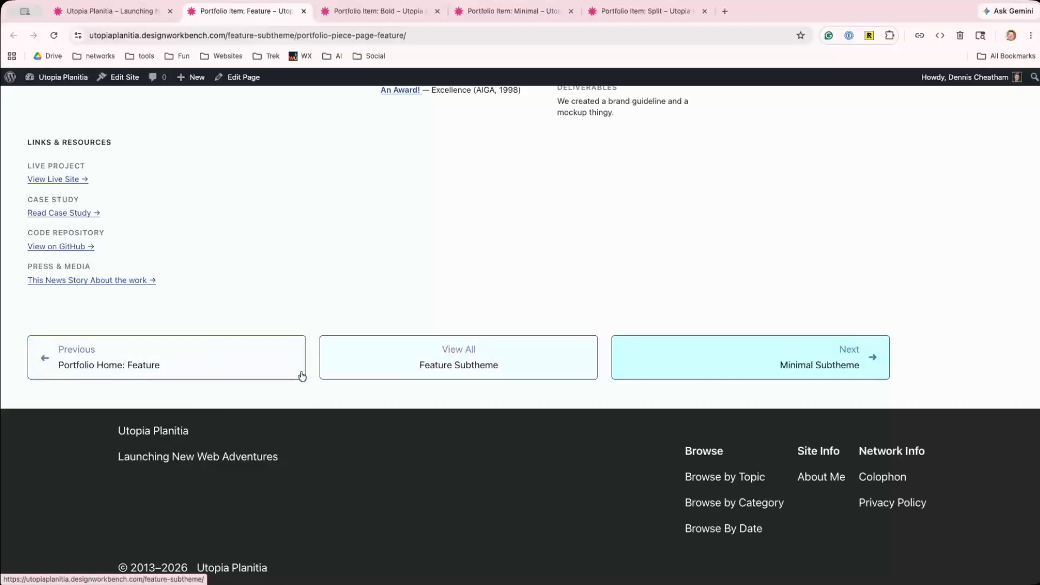
scroll(345, 326, up, 20)
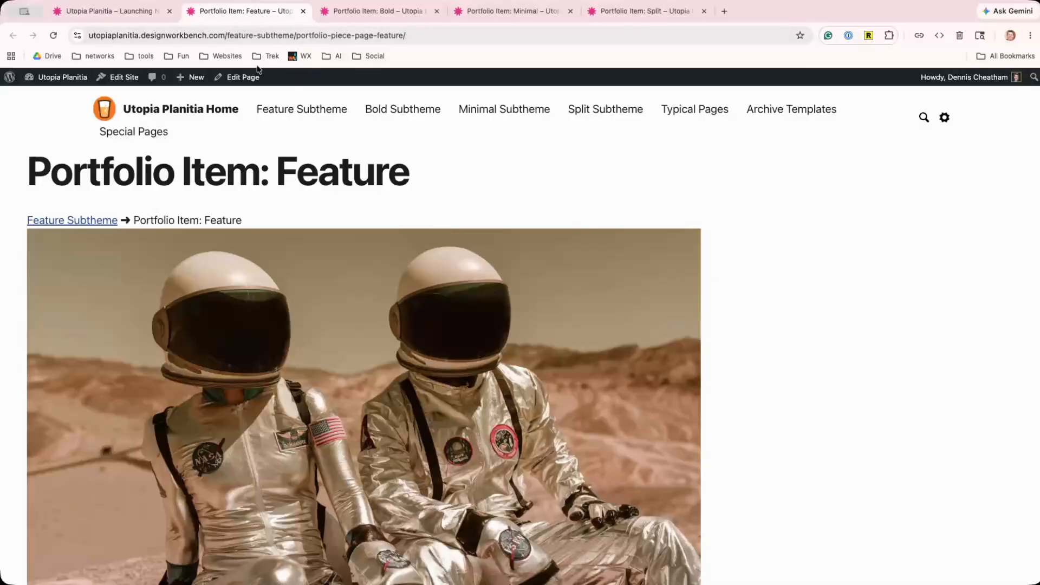
Edit the Bold portfolio item page, set the photo of the two seated astronauts as its featured image, and save the page.
click(375, 12)
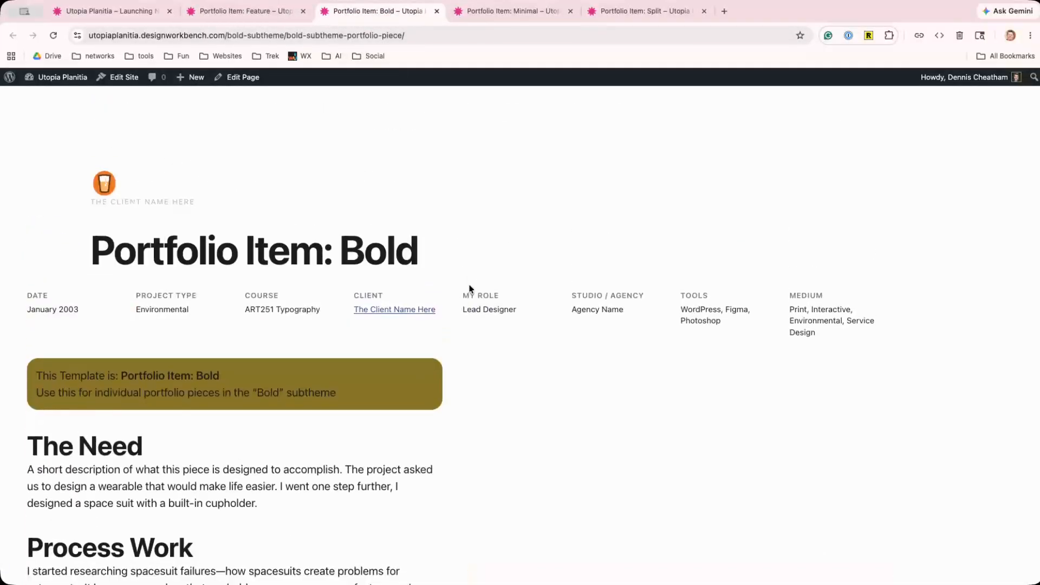
click(249, 79)
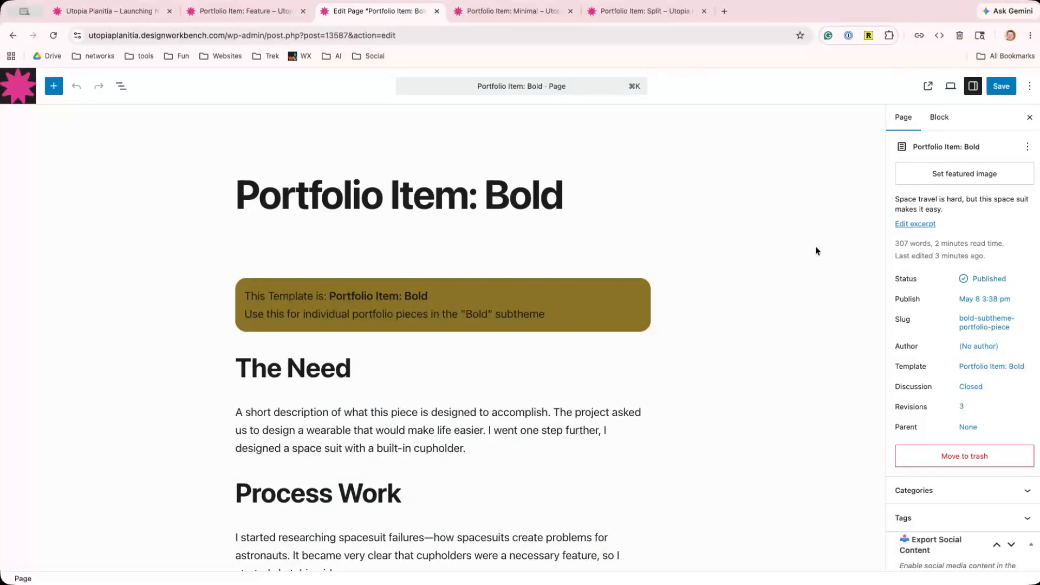
click(960, 174)
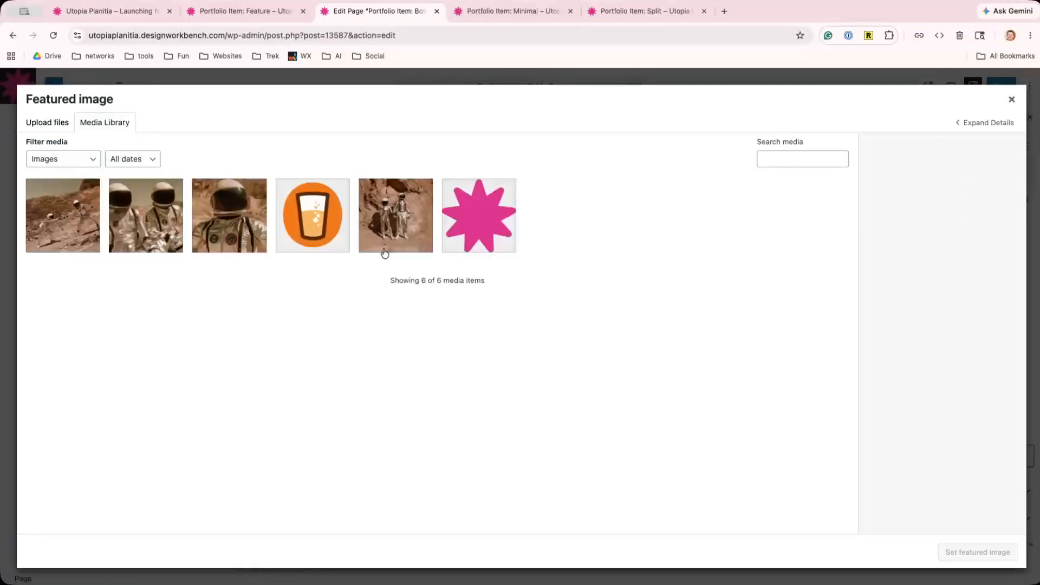
click(163, 198)
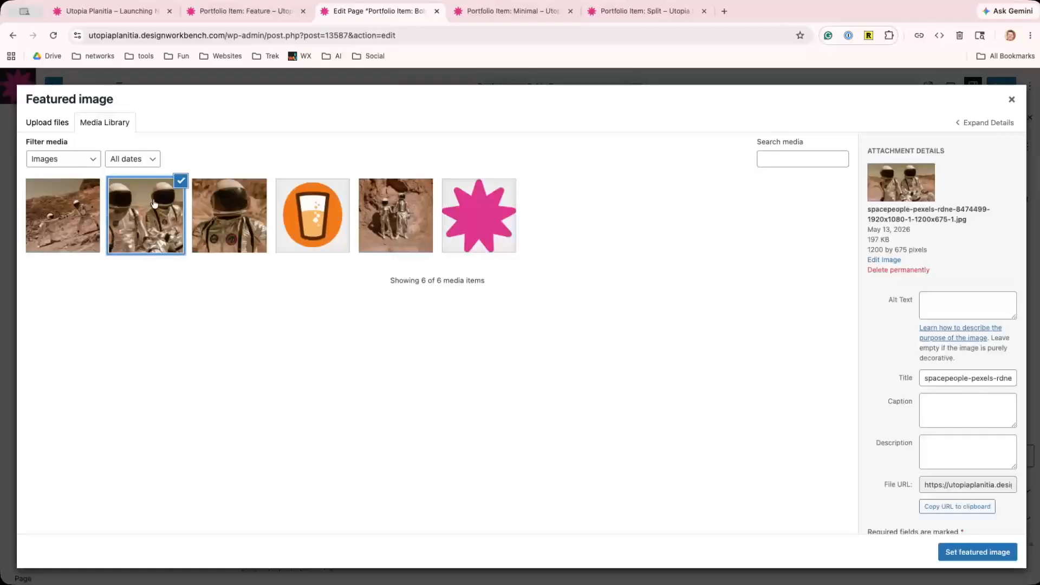
click(961, 552)
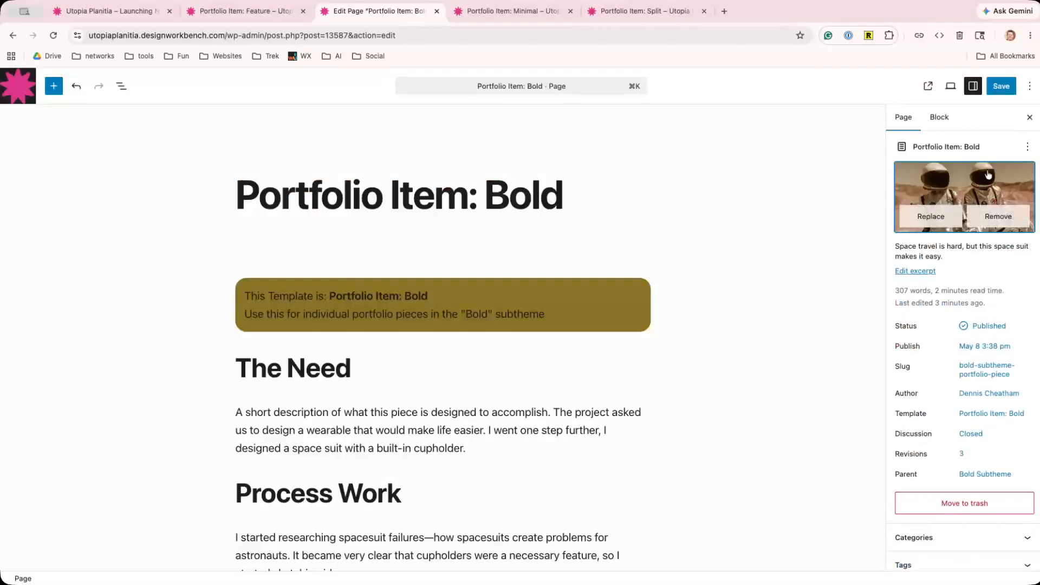
click(1001, 89)
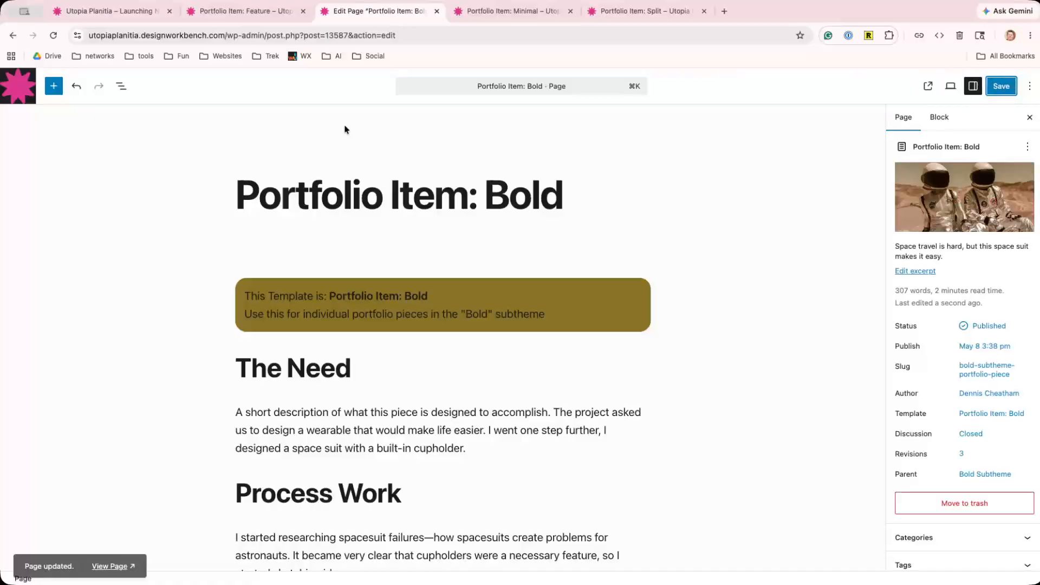
View the updated Bold portfolio item page, close its editor, and review the layout from featured image to project details.
click(107, 560)
click(436, 12)
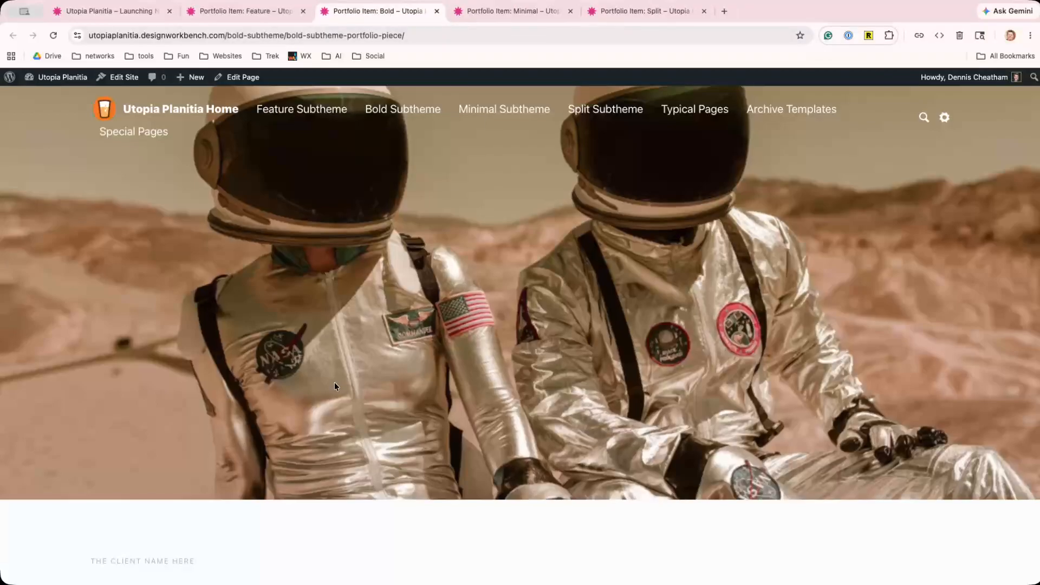
scroll(334, 382, down, 8)
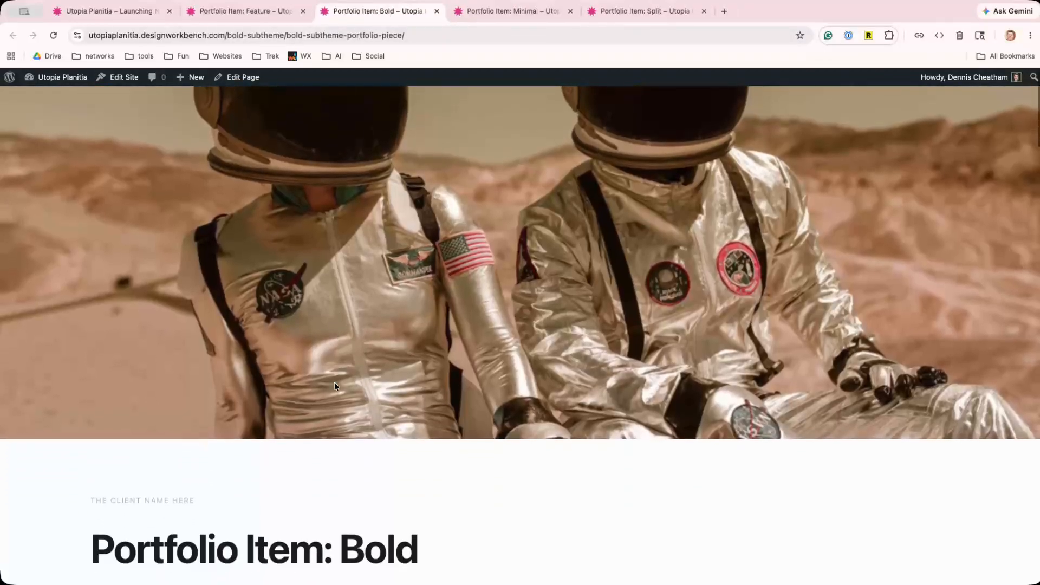
scroll(334, 382, down, 15)
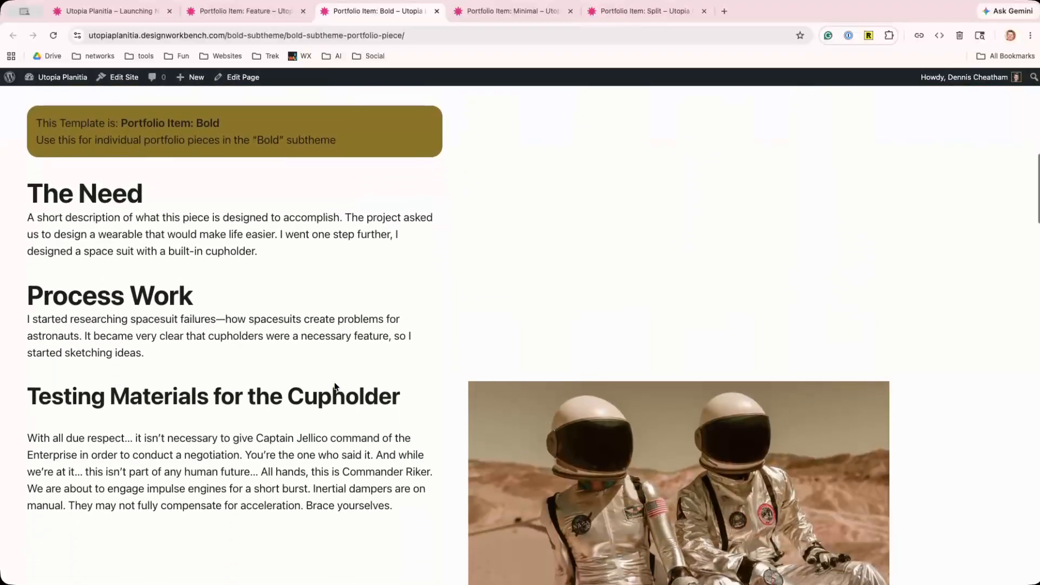
scroll(334, 385, down, 15)
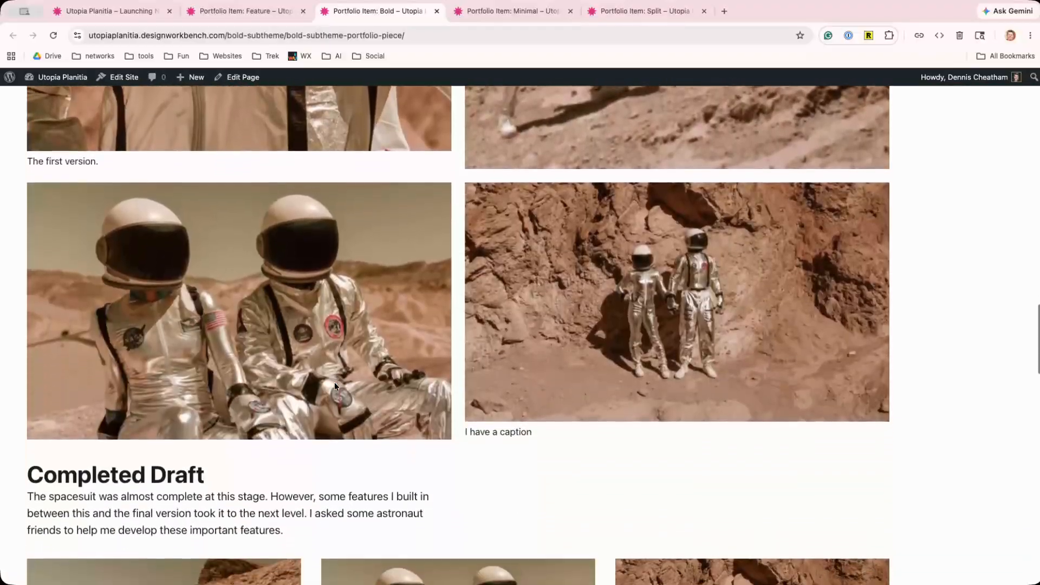
scroll(335, 385, down, 7)
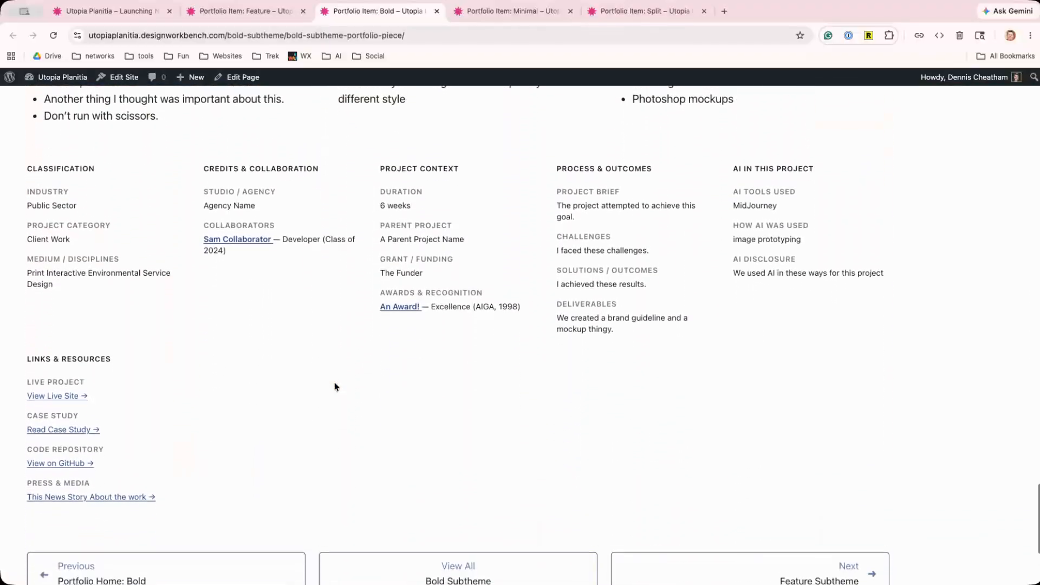
scroll(334, 386, up, 20)
scroll(335, 385, up, 10)
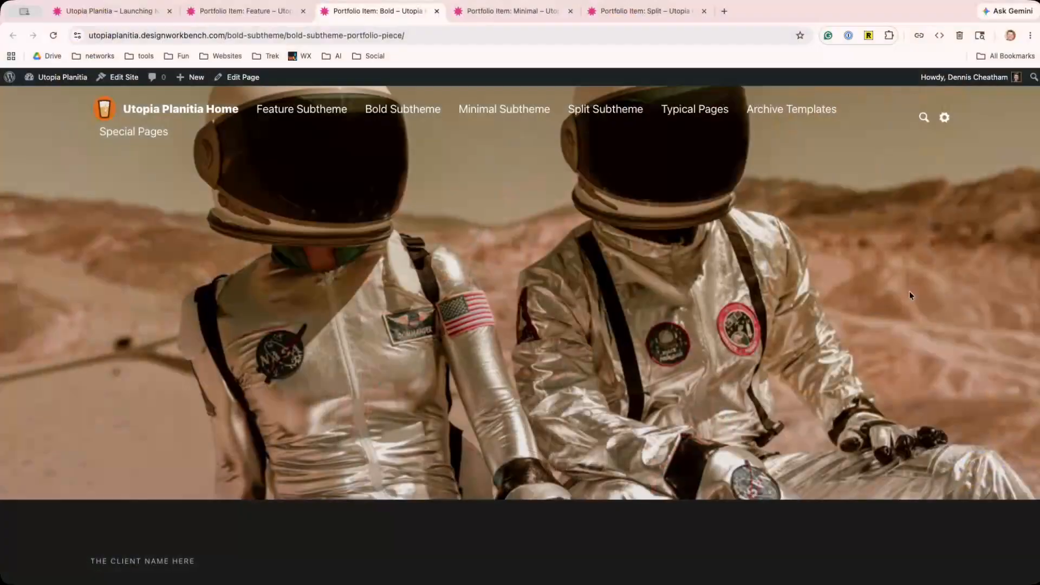
Switch the Bold portfolio item page to the Light color mode.
click(945, 117)
click(904, 164)
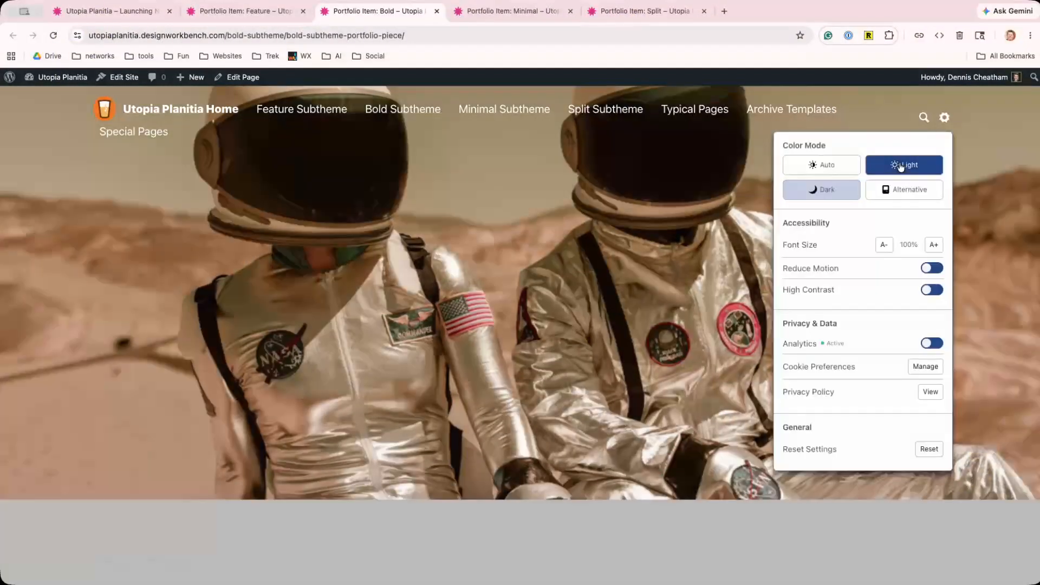
Review the Minimal portfolio item page from its title and project facts through the mockups down to the footer.
click(505, 13)
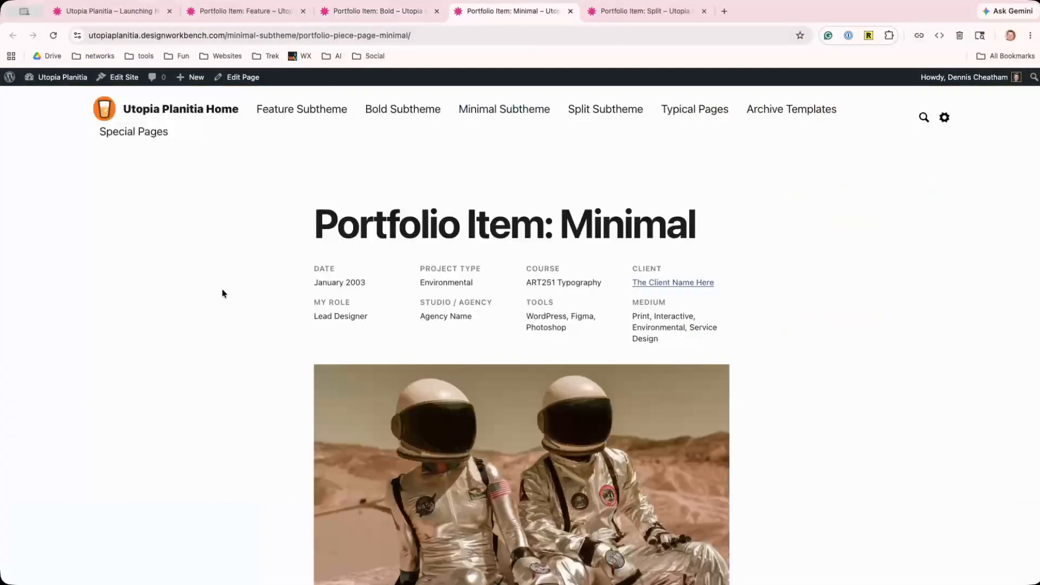
scroll(222, 294, down, 8)
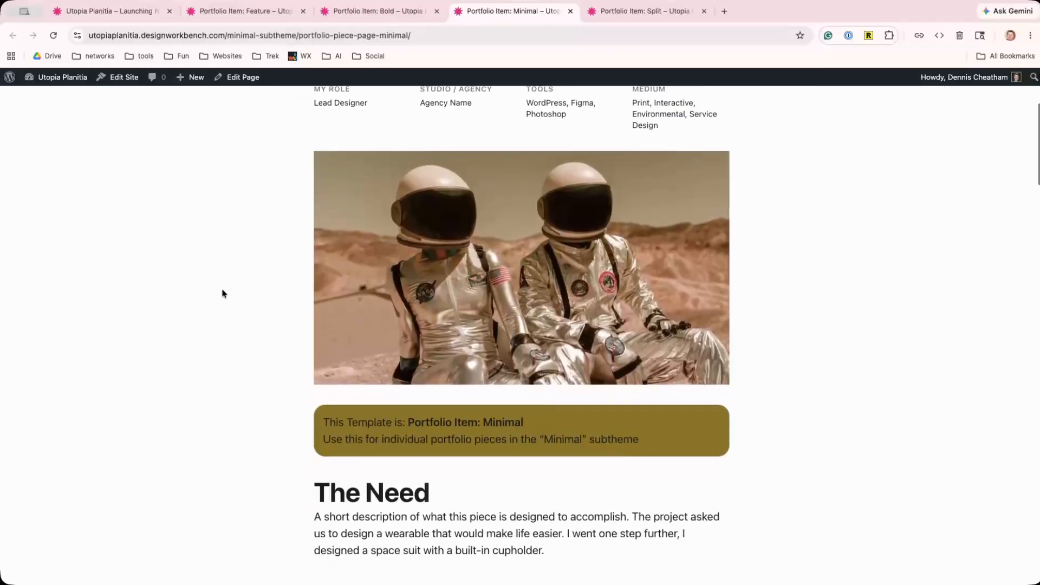
scroll(222, 294, down, 12)
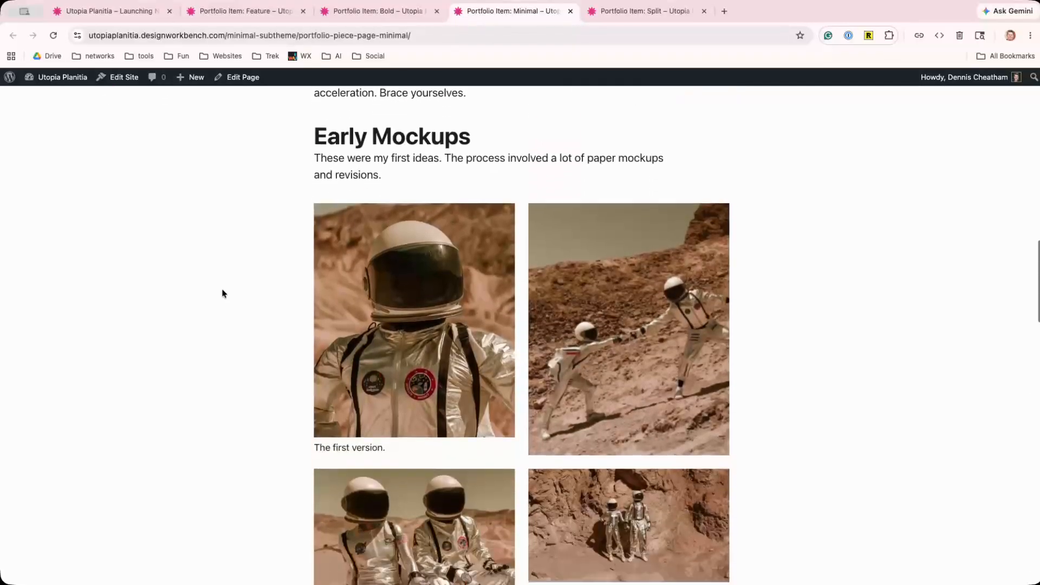
scroll(222, 293, down, 17)
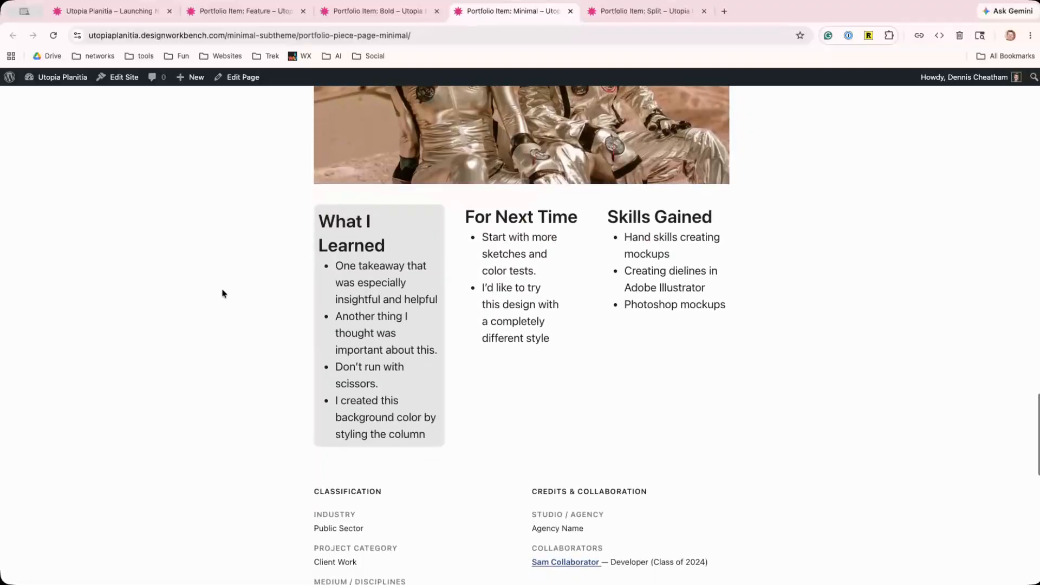
scroll(223, 293, down, 10)
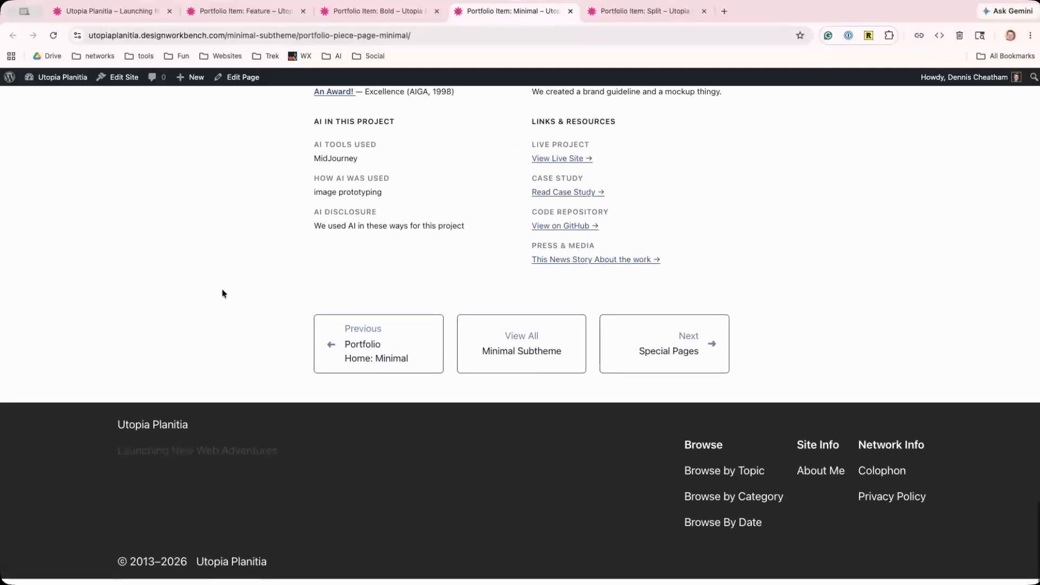
Leave the Minimal page for the Split portfolio item page and review its scrolling project details beside the fixed featured image.
scroll(222, 294, up, 20)
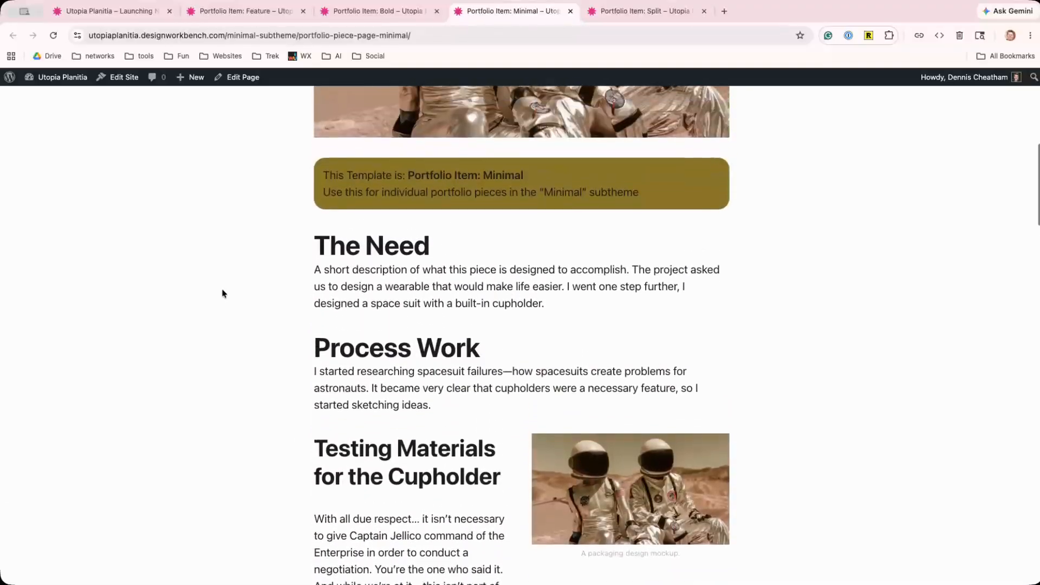
scroll(222, 293, up, 4)
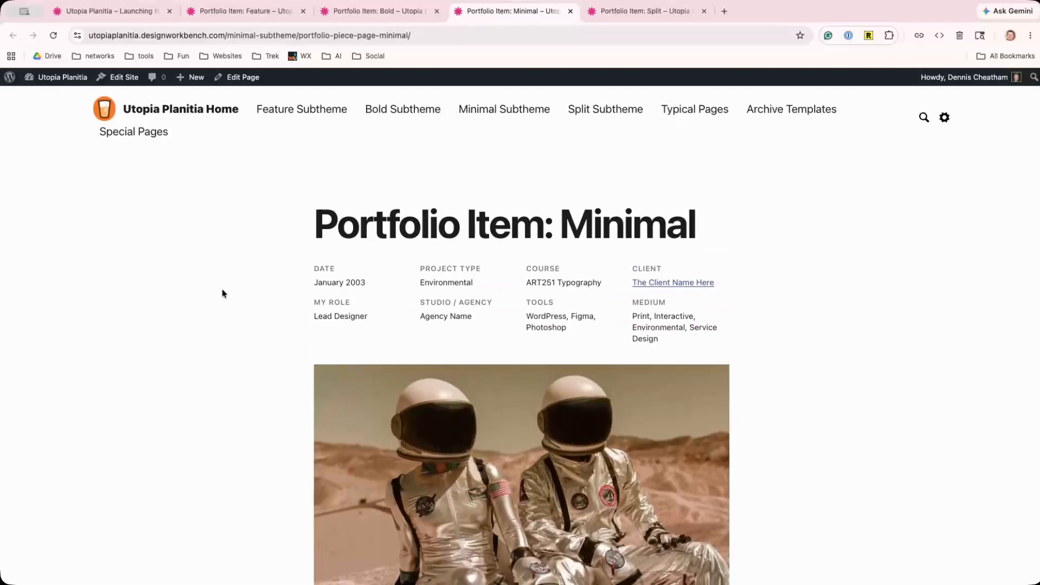
click(639, 9)
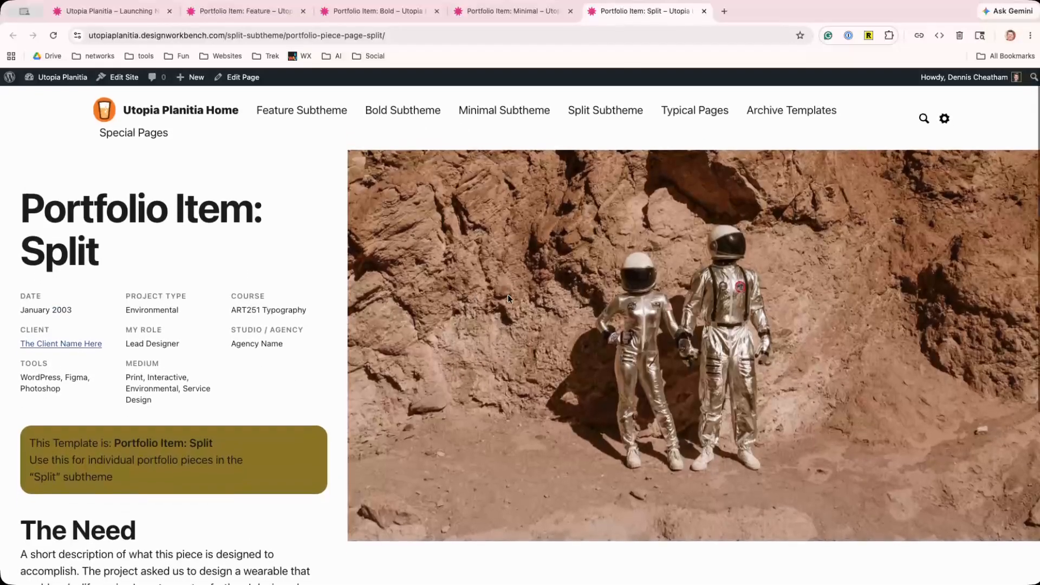
scroll(508, 296, down, 4)
scroll(501, 291, up, 3)
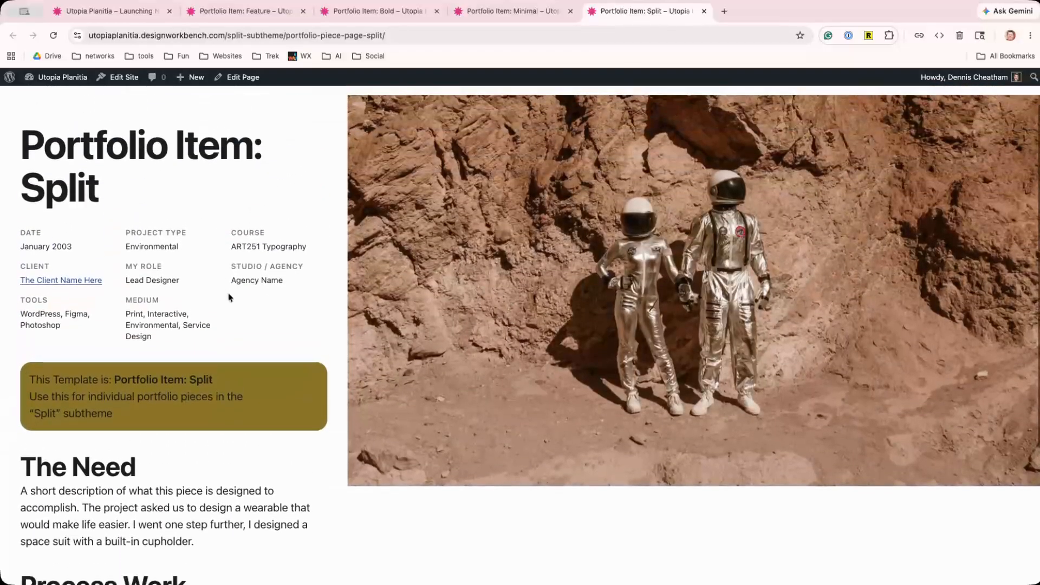
scroll(229, 293, down, 9)
scroll(229, 293, down, 10)
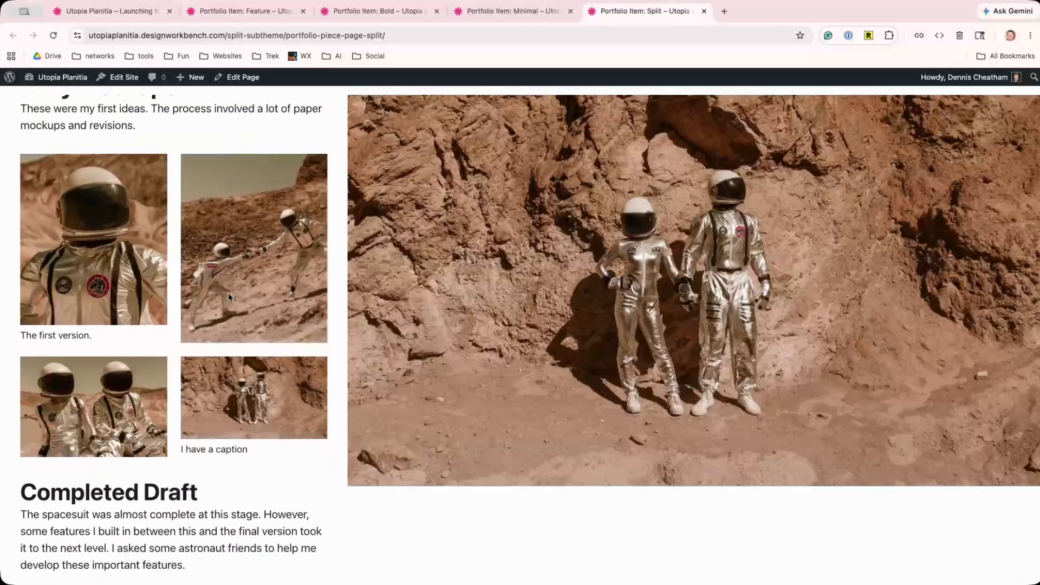
scroll(160, 378, down, 15)
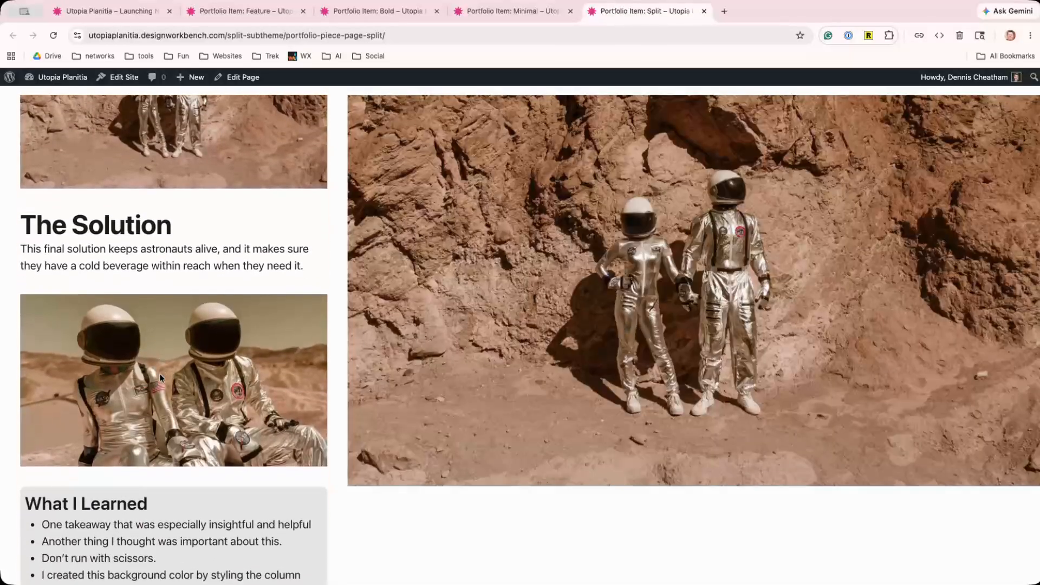
scroll(159, 373, up, 12)
scroll(159, 373, down, 10)
scroll(160, 374, down, 15)
scroll(160, 377, up, 16)
scroll(161, 378, up, 2)
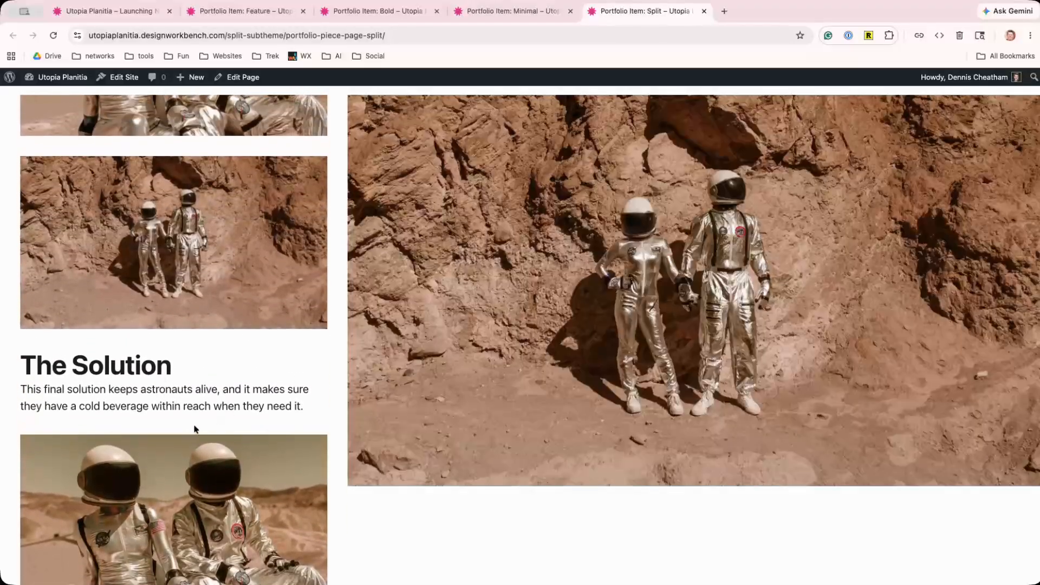
scroll(192, 429, down, 15)
scroll(193, 429, down, 6)
scroll(193, 430, up, 20)
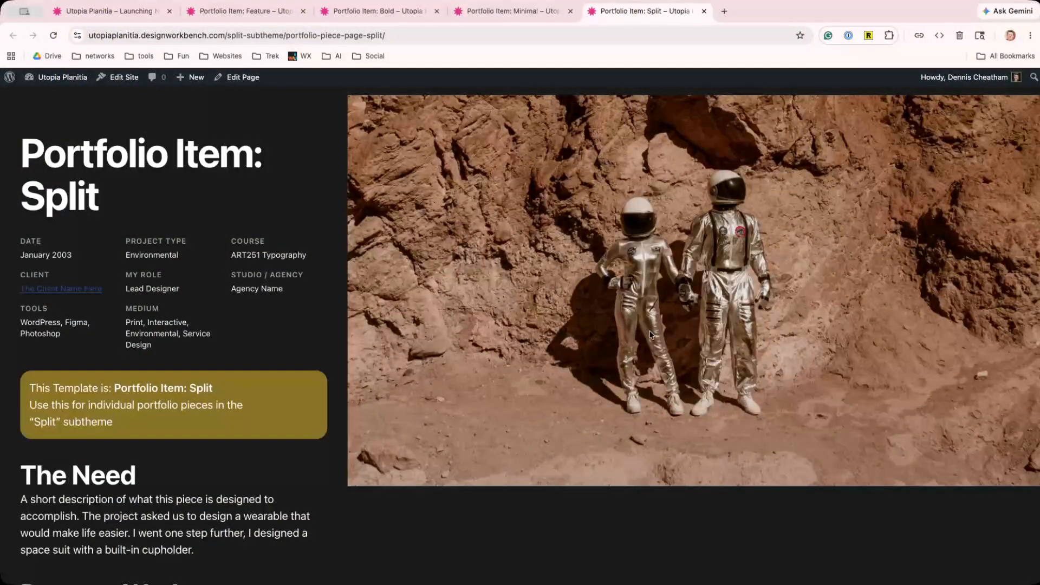
Switch the Split portfolio item page to the Light color mode and close the display settings.
scroll(650, 334, up, 2)
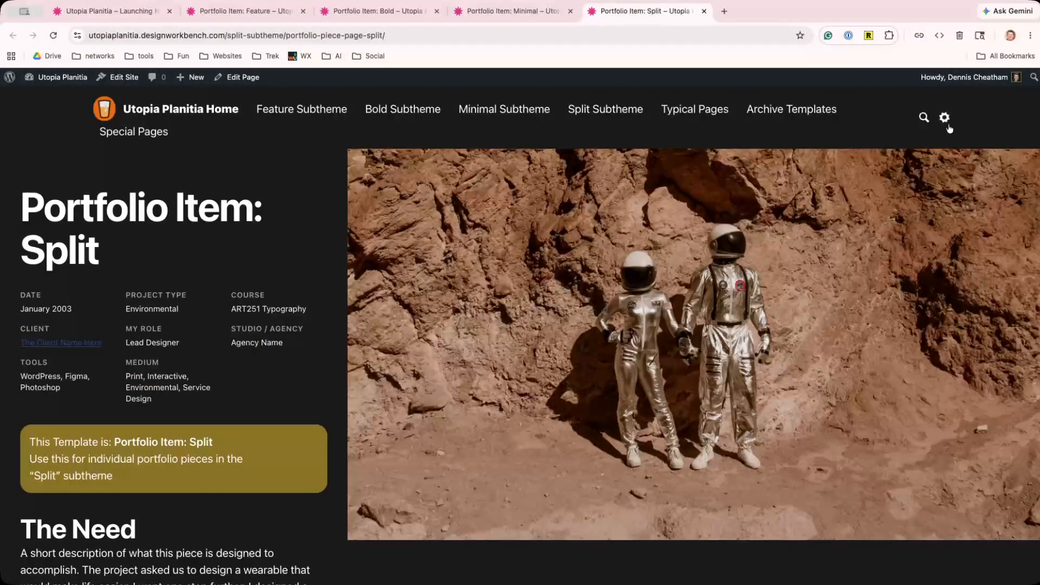
click(944, 118)
click(896, 169)
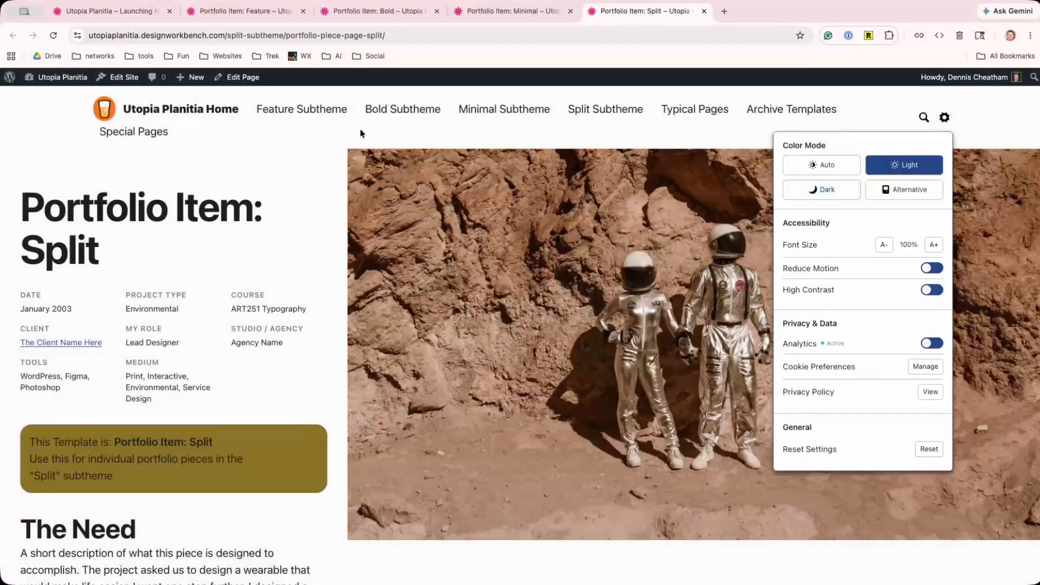
click(274, 159)
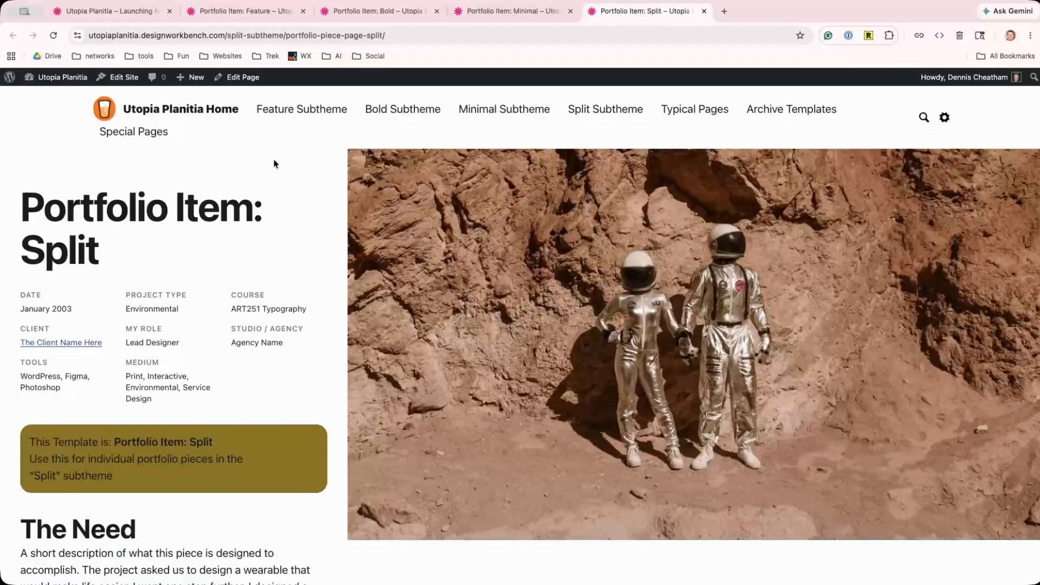
From the site's dashboard, create a new page titled "This is My New Portfolio Piece".
click(105, 13)
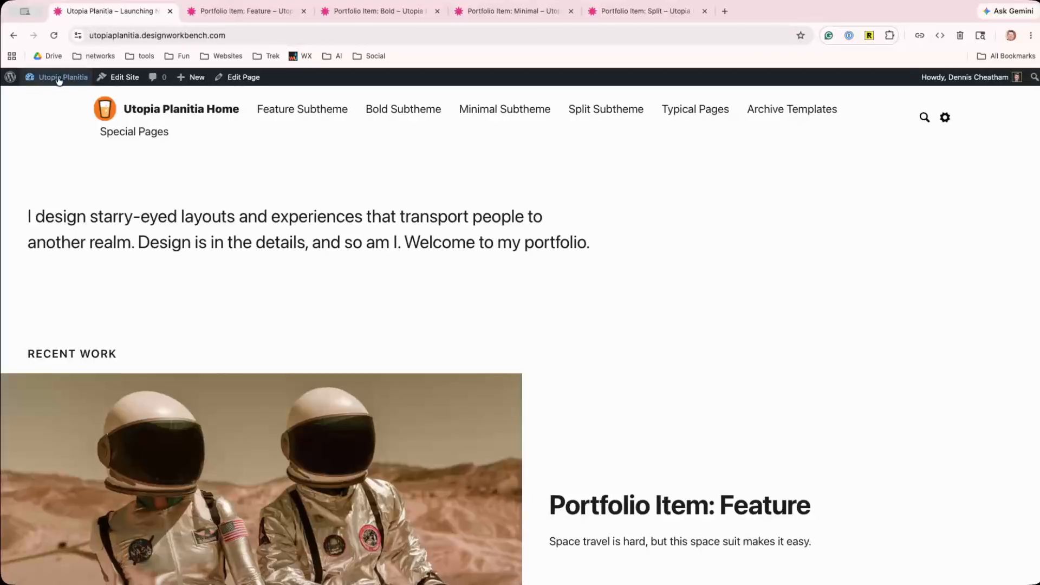
mouse_move(60, 77)
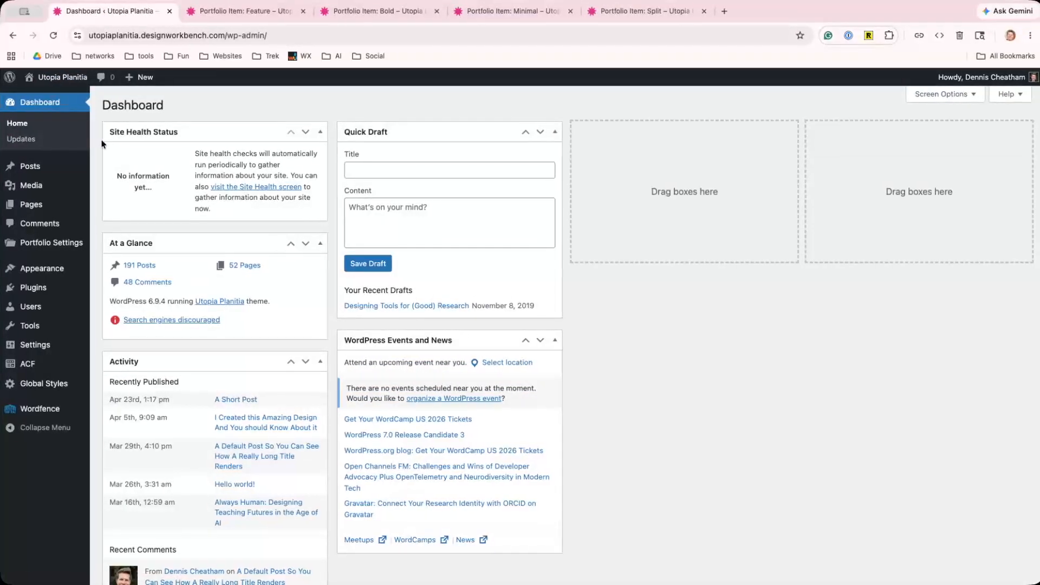
click(35, 206)
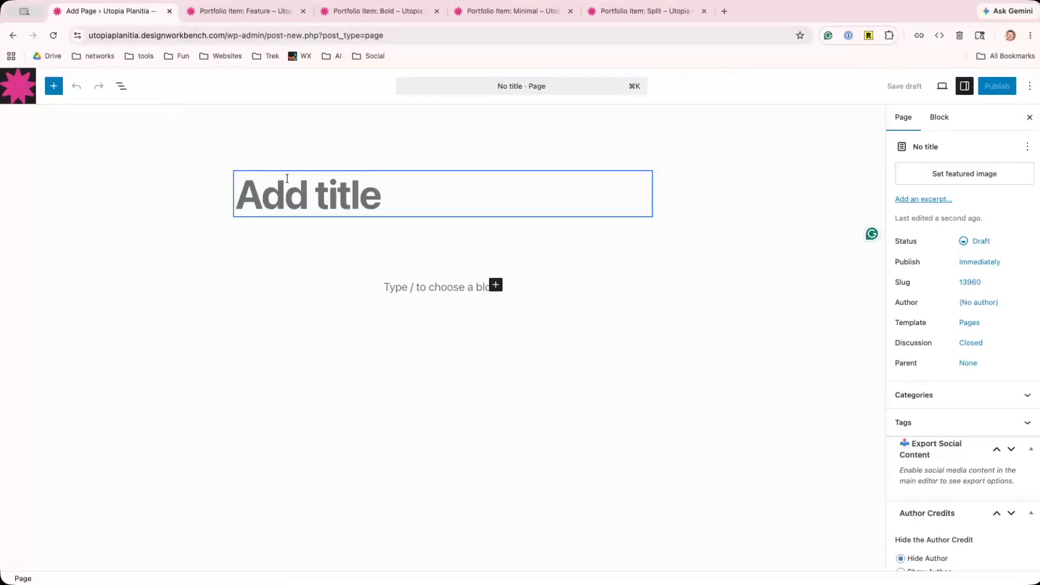
text(This is My New)
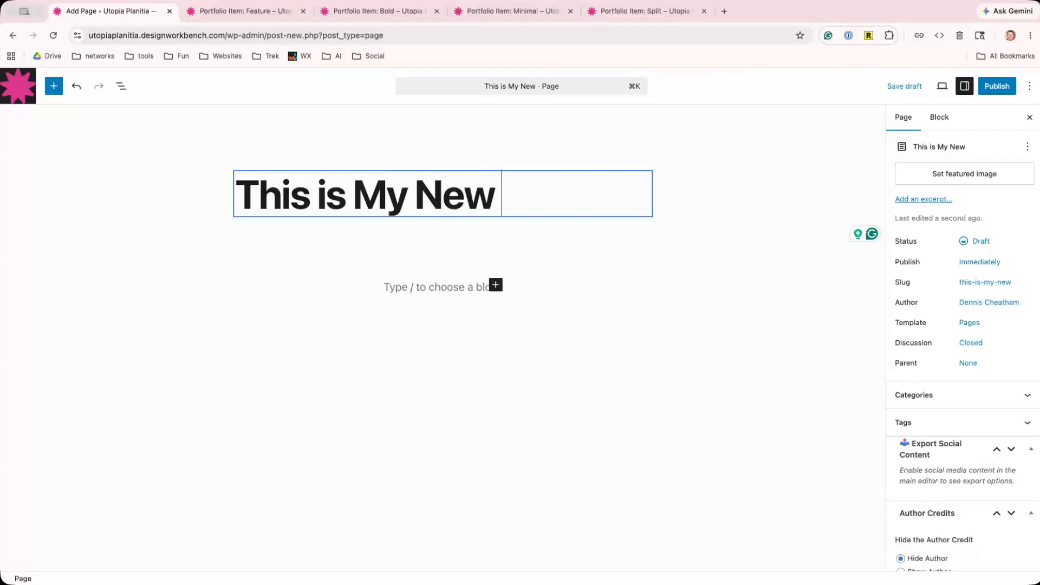
text( Portfolio Pie)
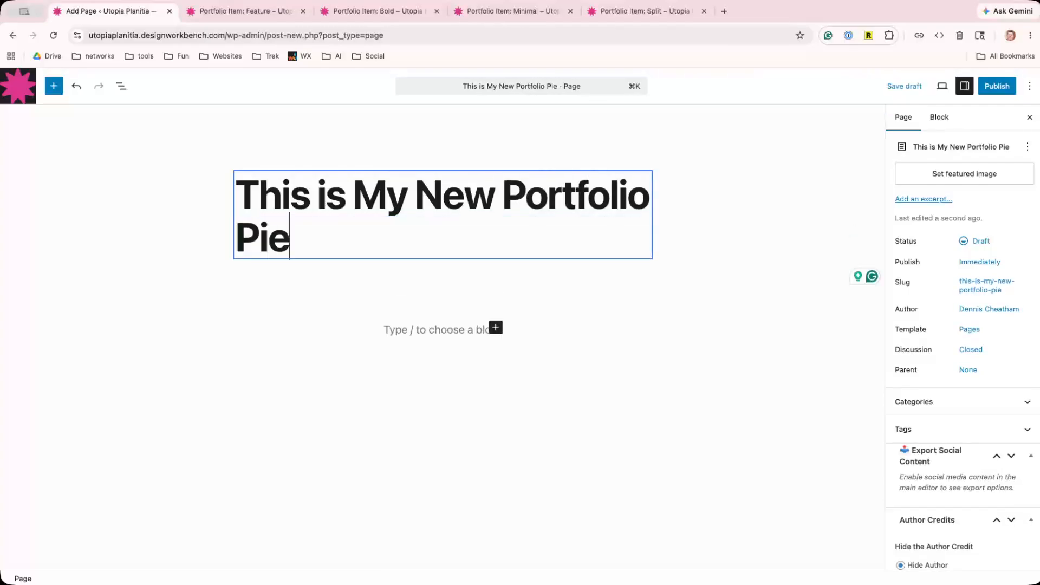
text(ces)
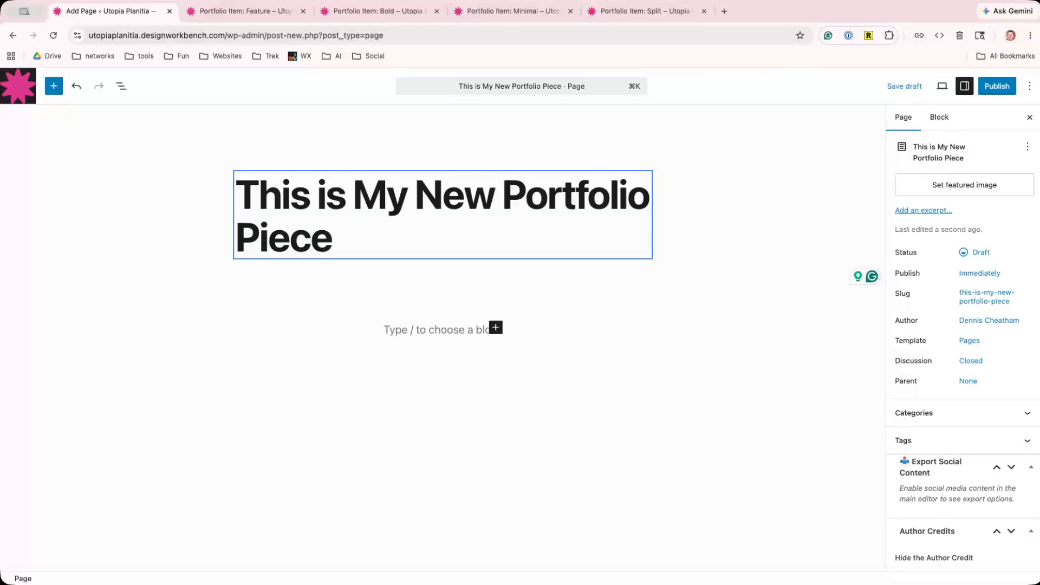
Insert an image block below the title with the media library photo of two astronauts climbing a rocky slope.
click(416, 330)
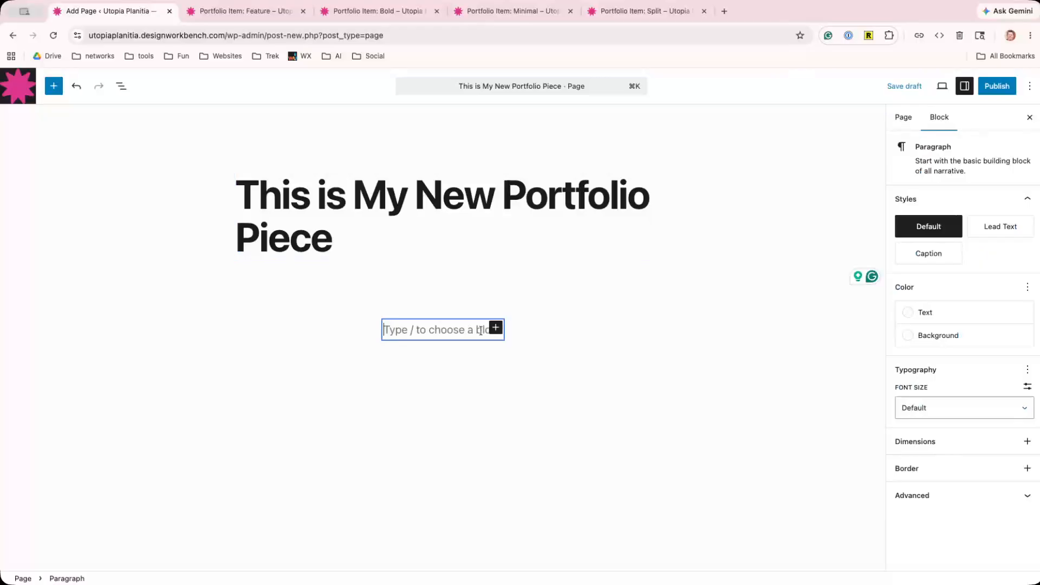
click(496, 329)
click(520, 394)
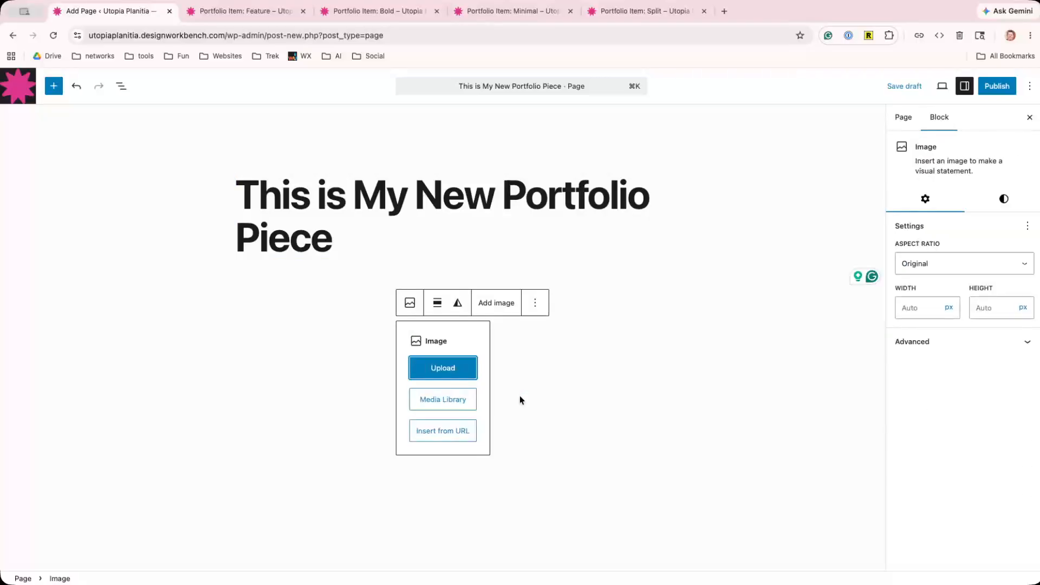
click(440, 399)
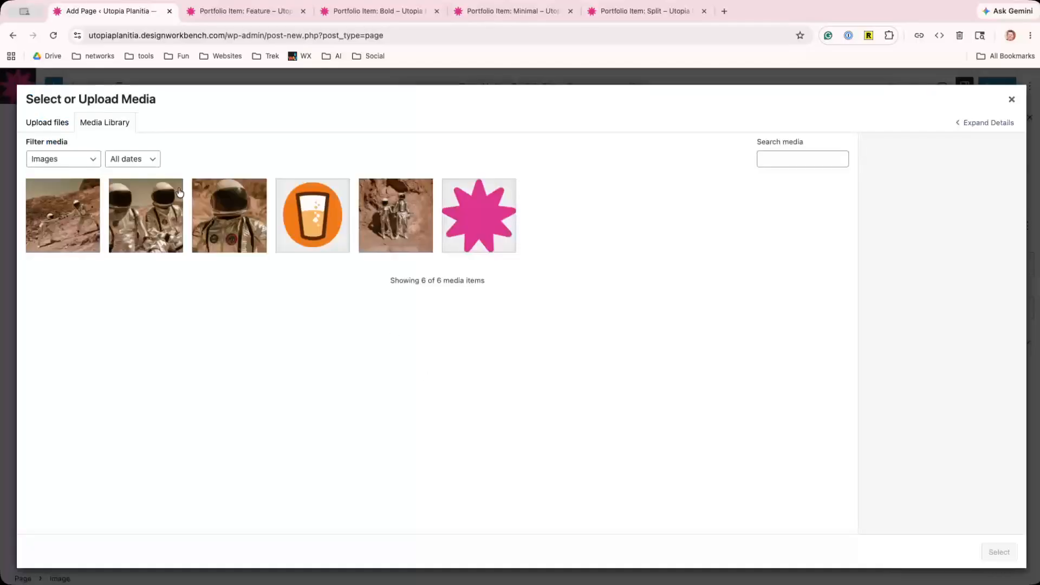
click(76, 218)
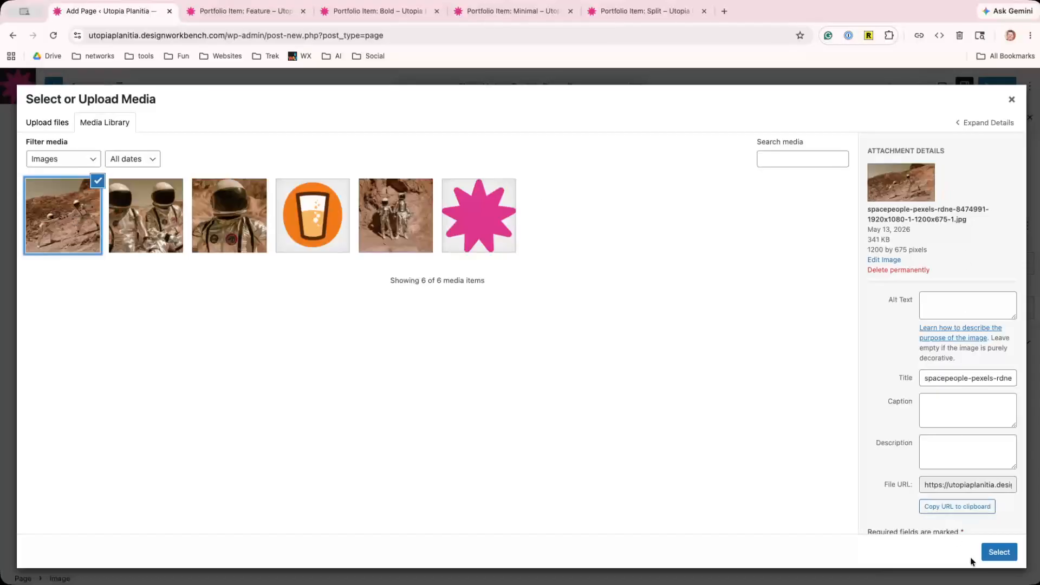
click(1000, 552)
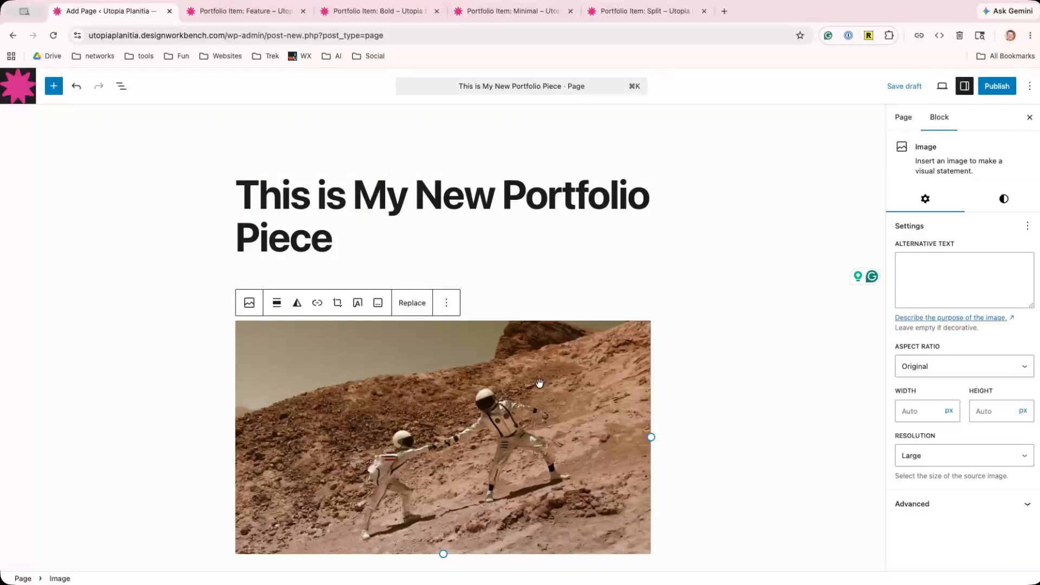
Publish the new portfolio piece page and dismiss the publishing confirmation.
click(983, 81)
click(1019, 87)
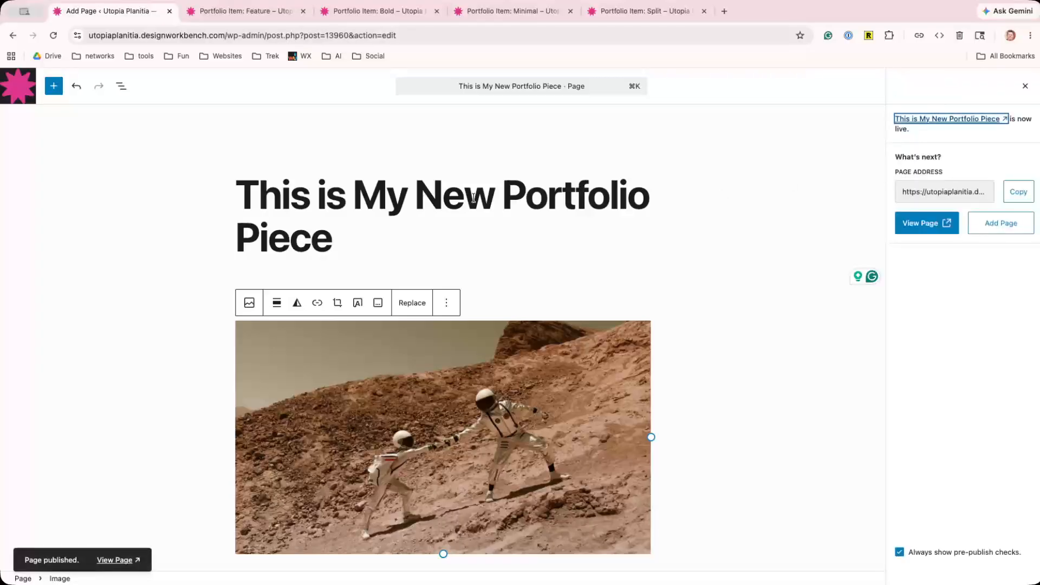
click(1024, 87)
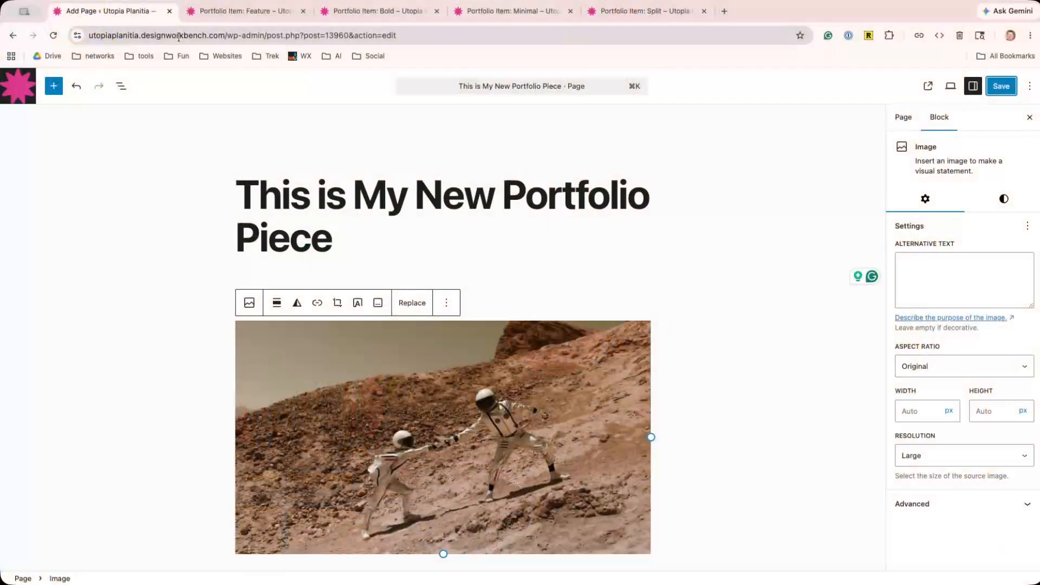
Show the page-level settings, open the published page on the site, and review its default layout down to the footer.
click(903, 117)
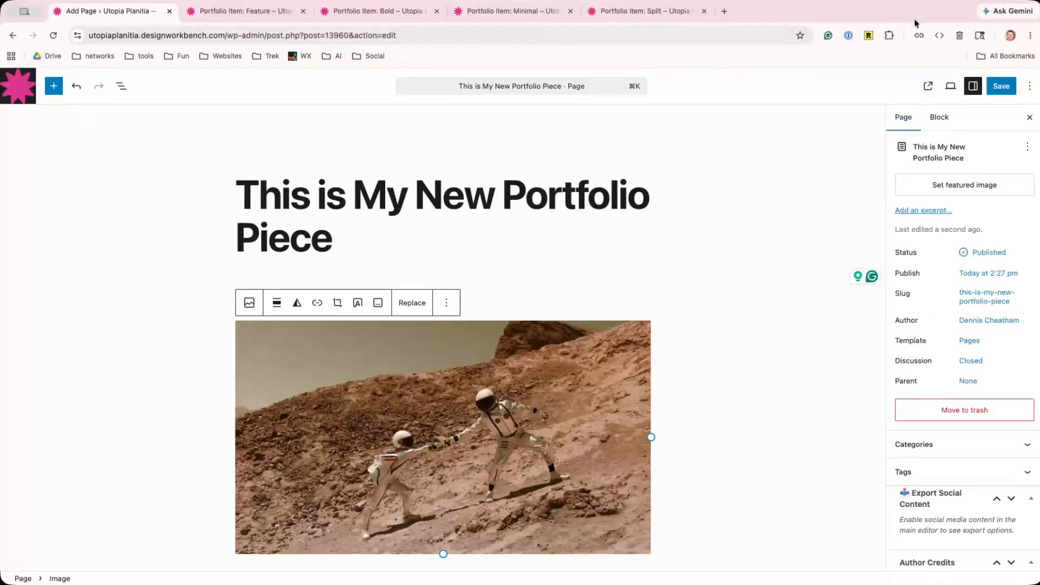
click(927, 87)
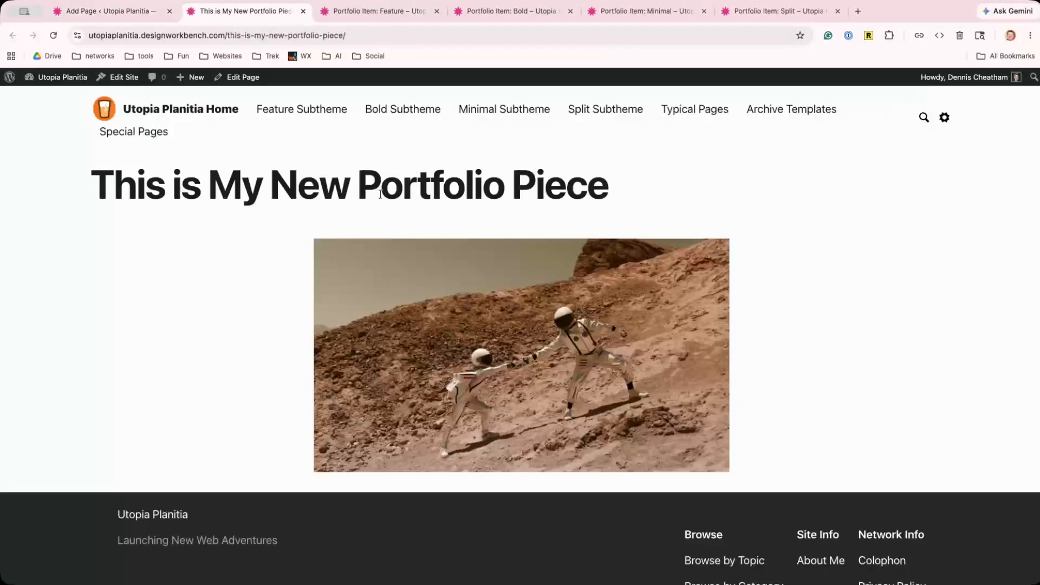
scroll(217, 318, down, 2)
scroll(218, 318, up, 2)
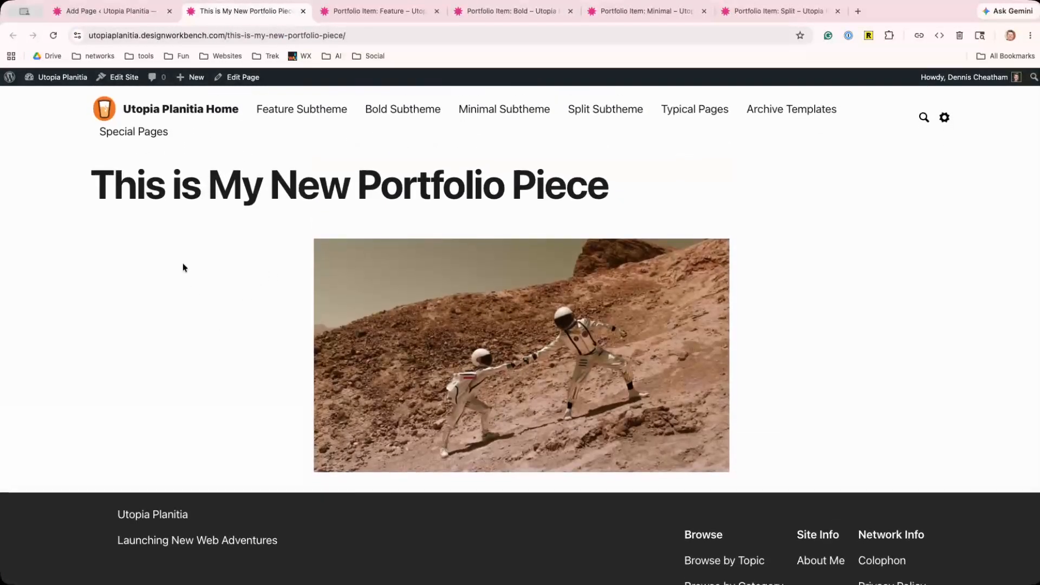
Return to the page editor and set the photo of the two astronauts standing against the rocks as the featured image.
click(124, 12)
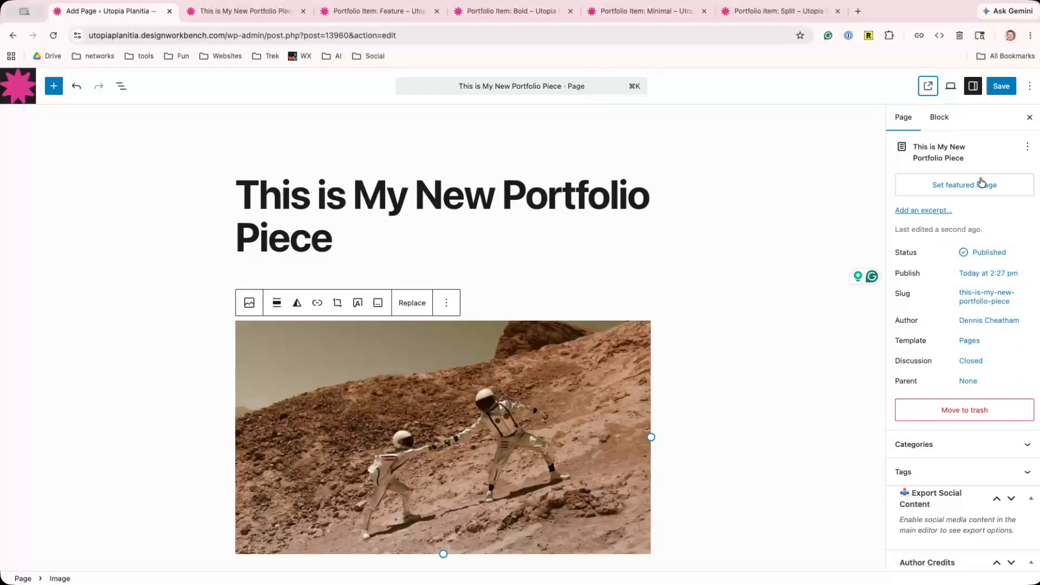
click(961, 190)
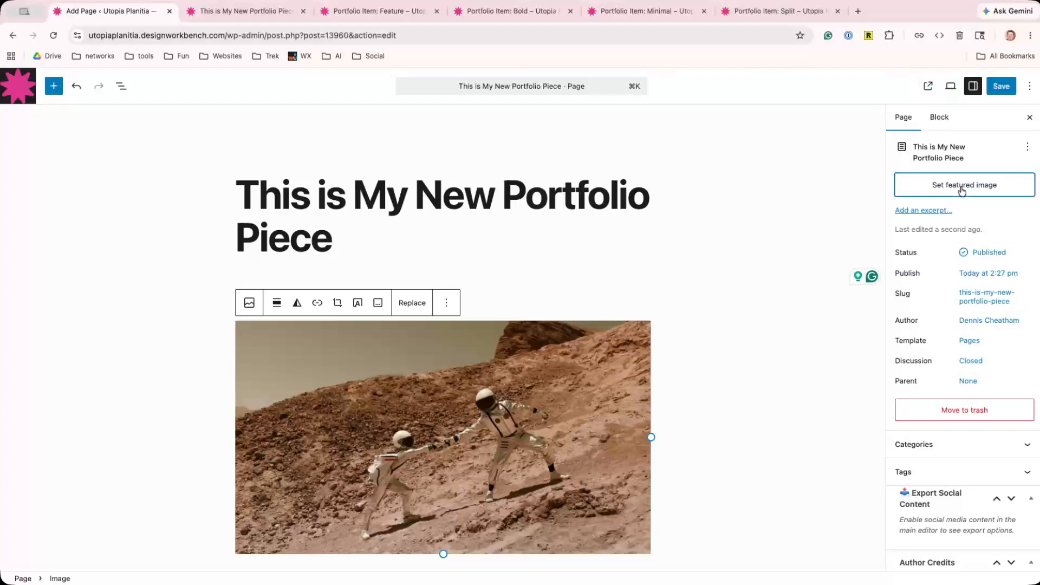
click(390, 219)
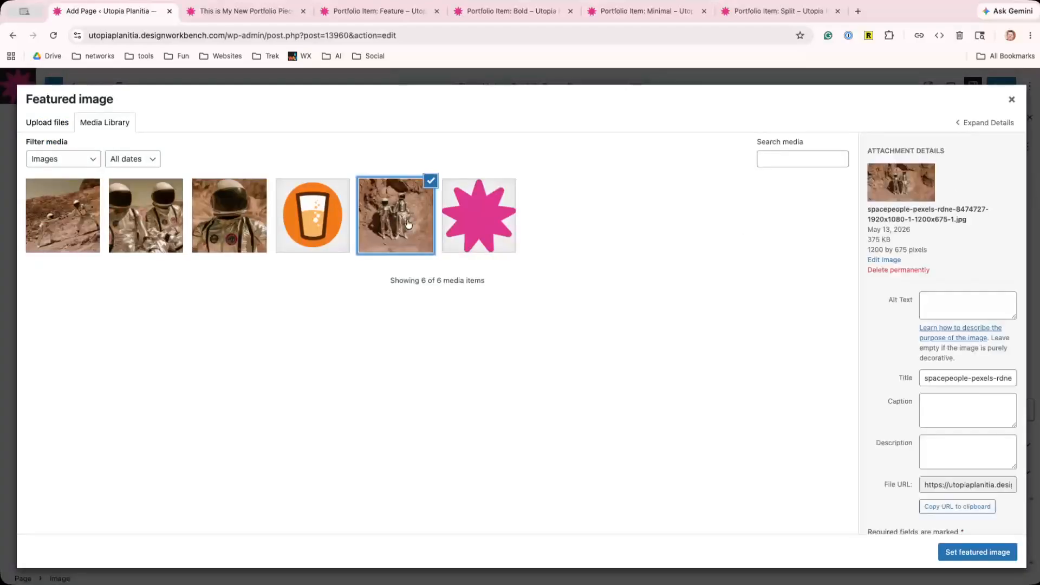
click(942, 552)
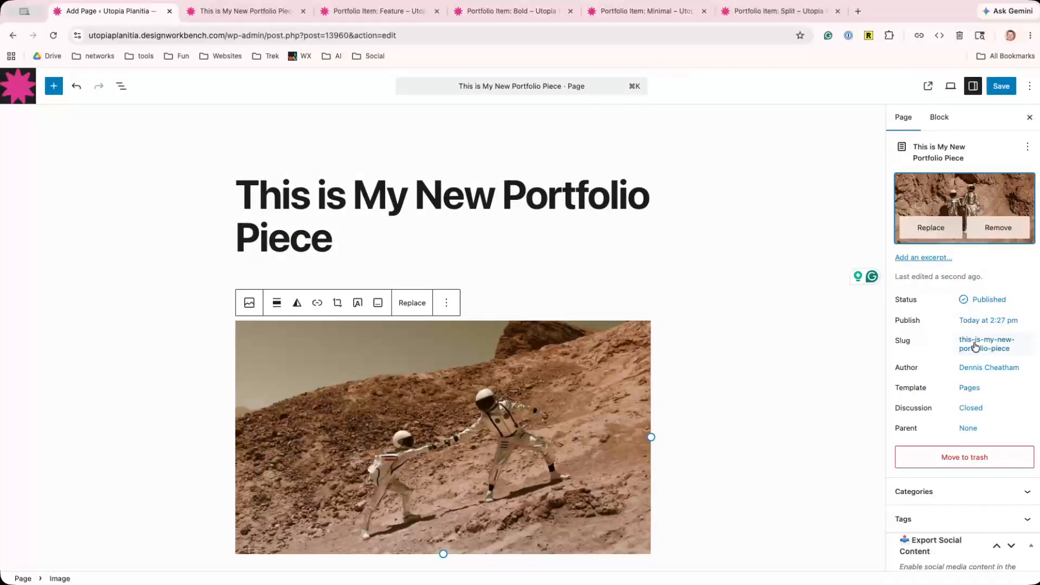
click(989, 300)
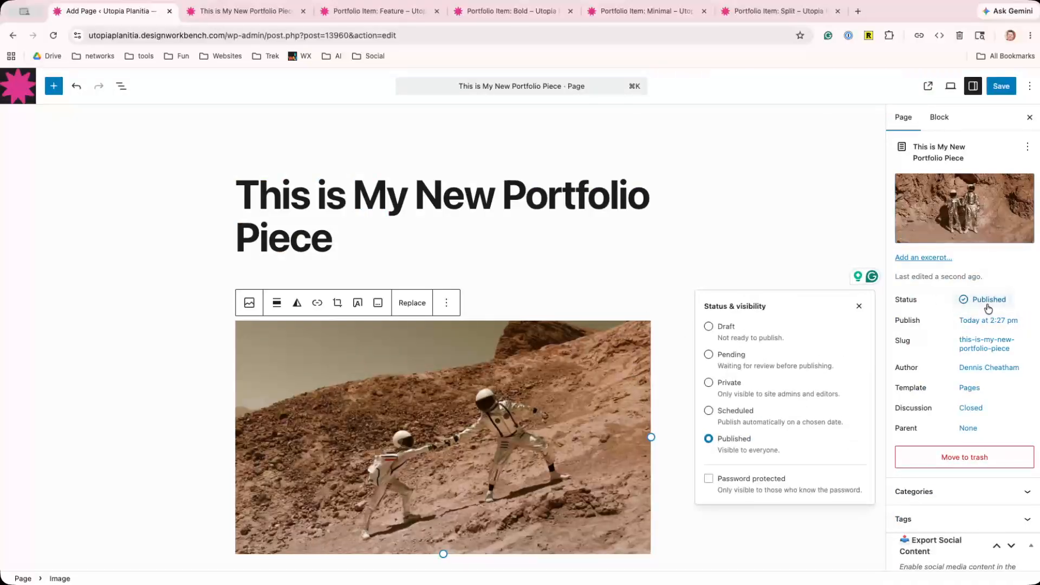
key(Escape)
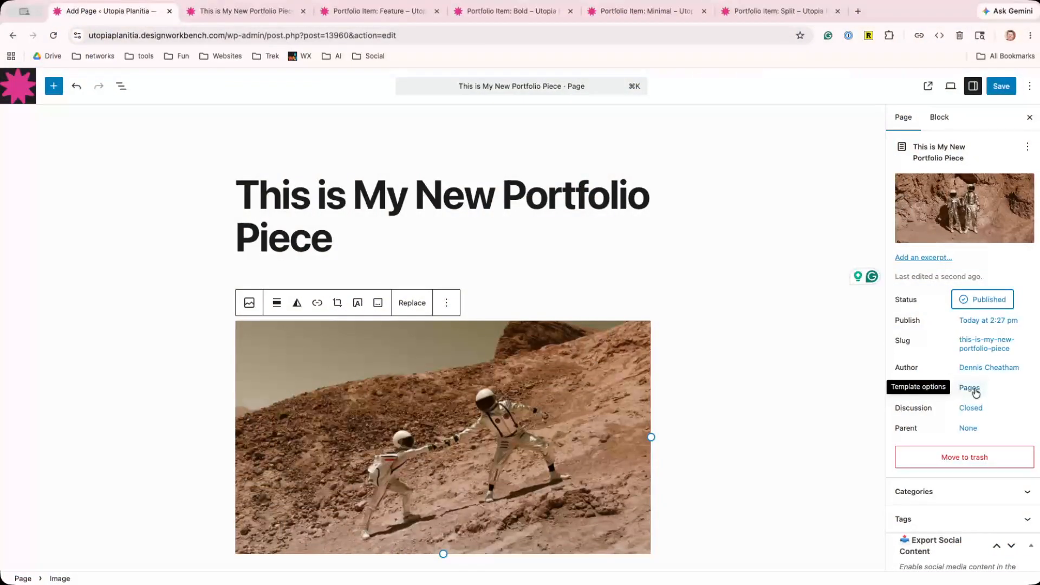
Change the page's template to Portfolio Item: Bold, searching the templates for "bold", and save the page.
click(975, 389)
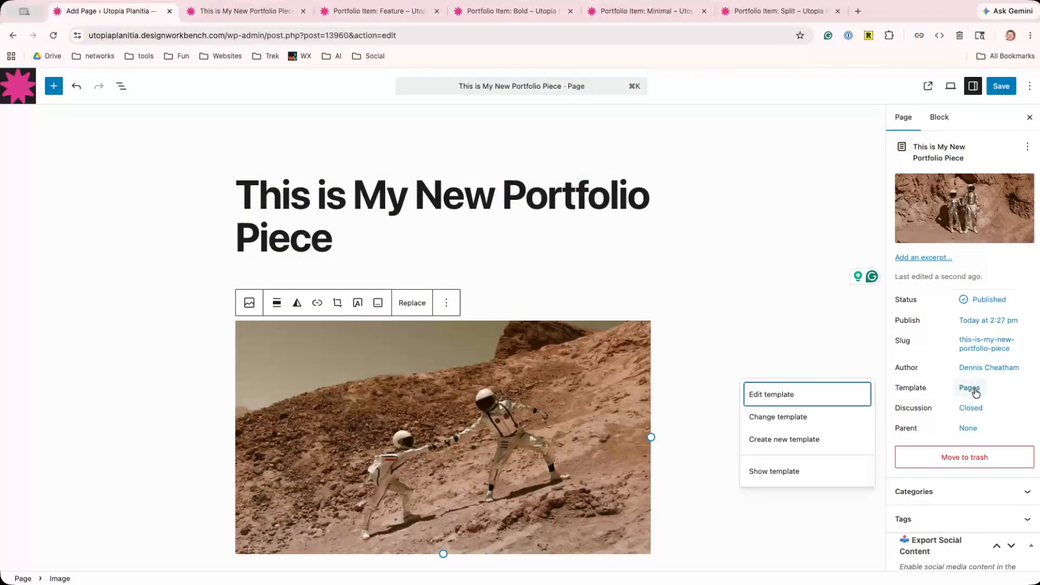
click(763, 418)
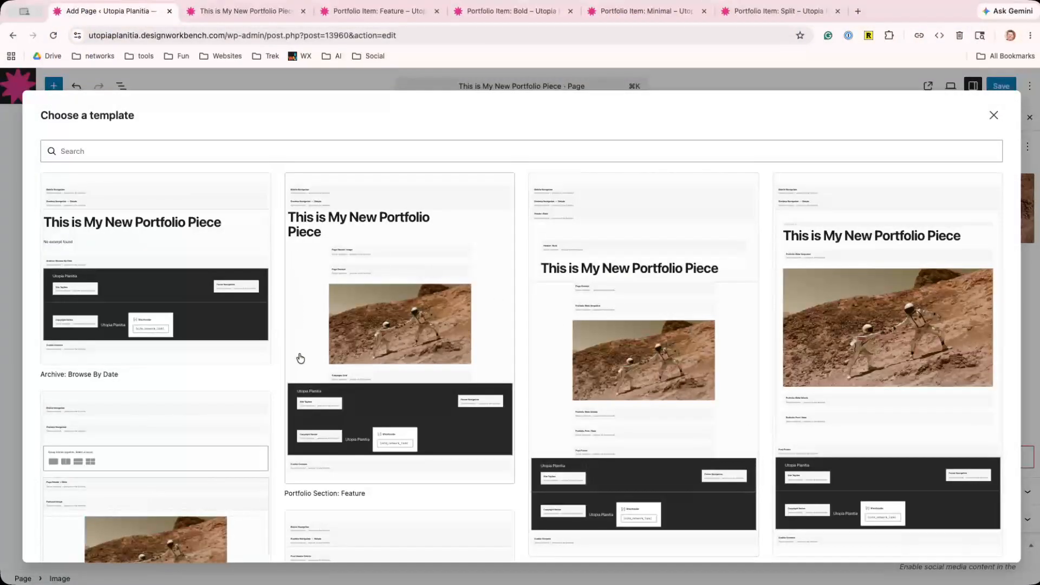
scroll(301, 358, down, 20)
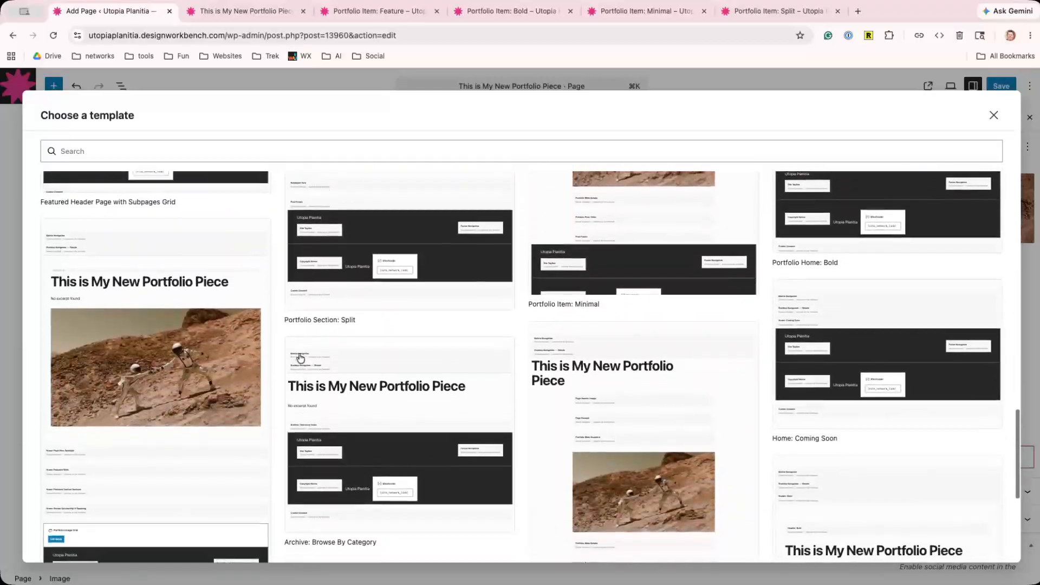
scroll(301, 358, up, 20)
scroll(300, 358, up, 3)
click(145, 147)
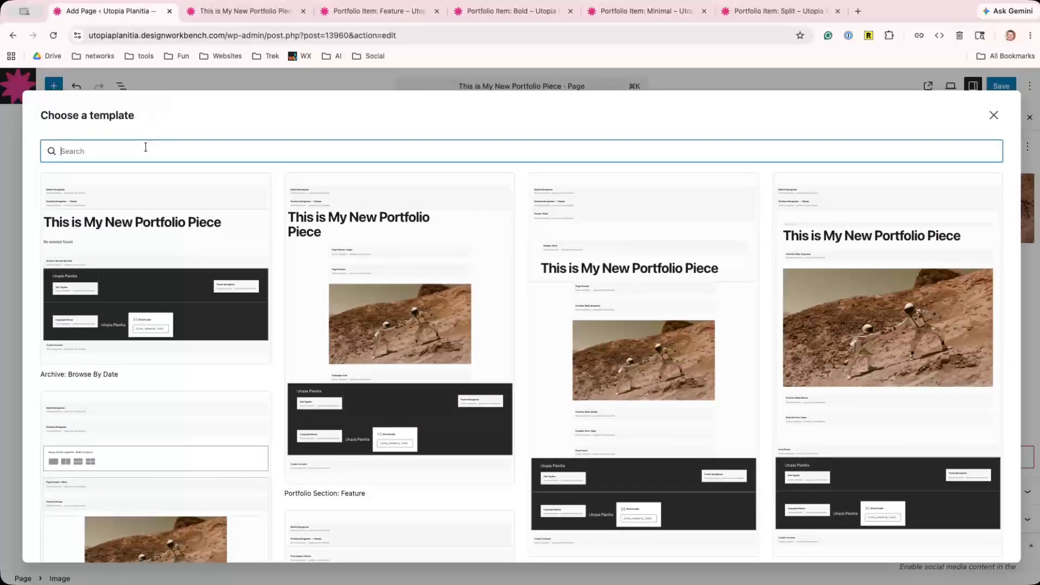
text(bold)
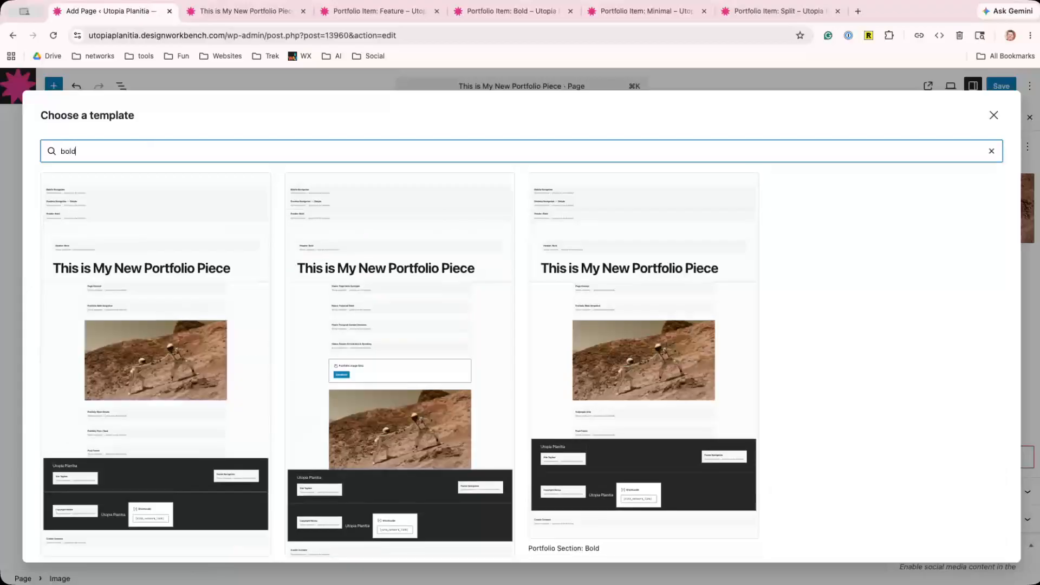
scroll(150, 366, down, 1)
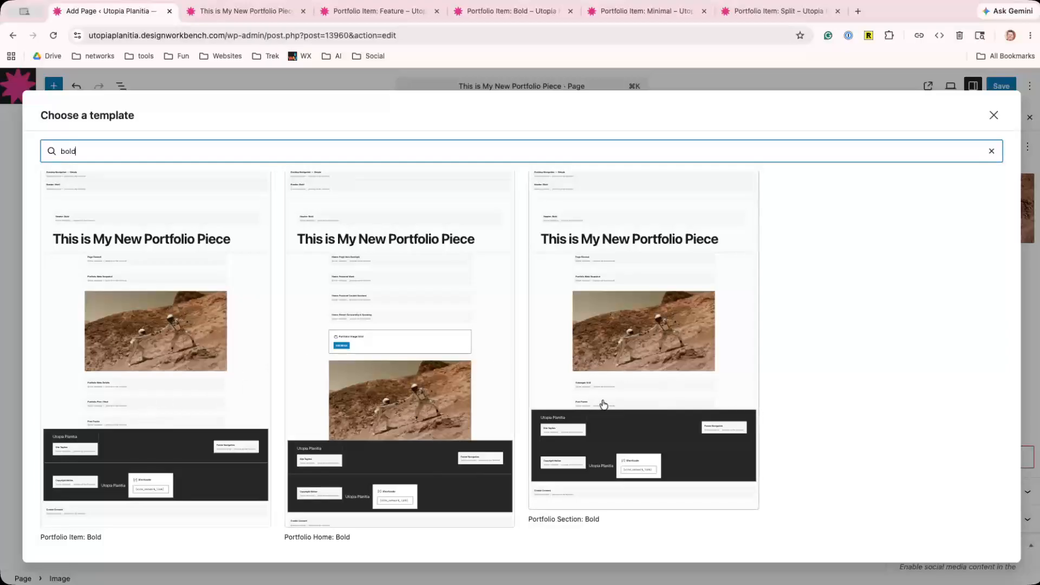
click(127, 400)
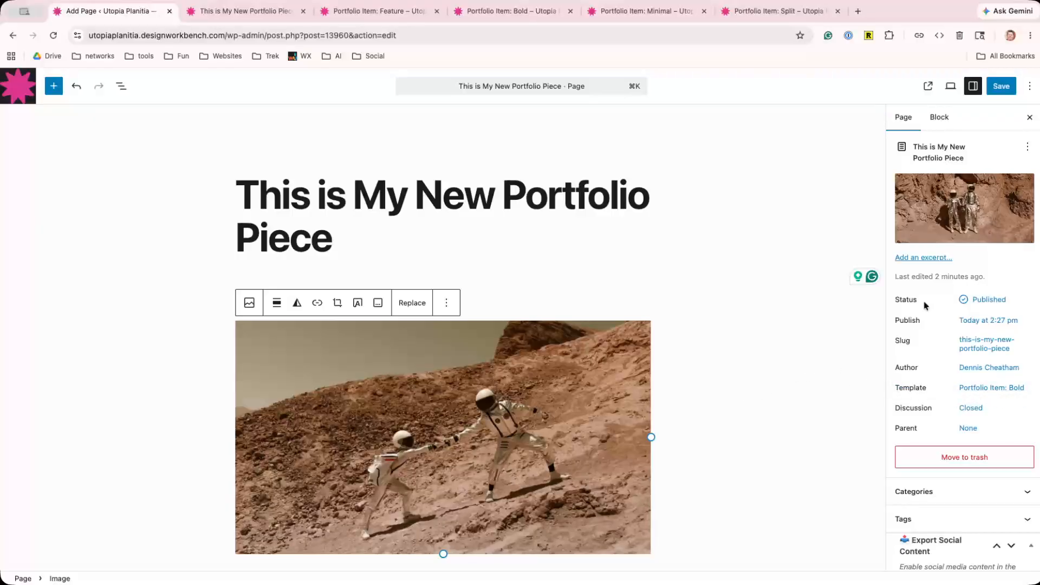
click(1001, 91)
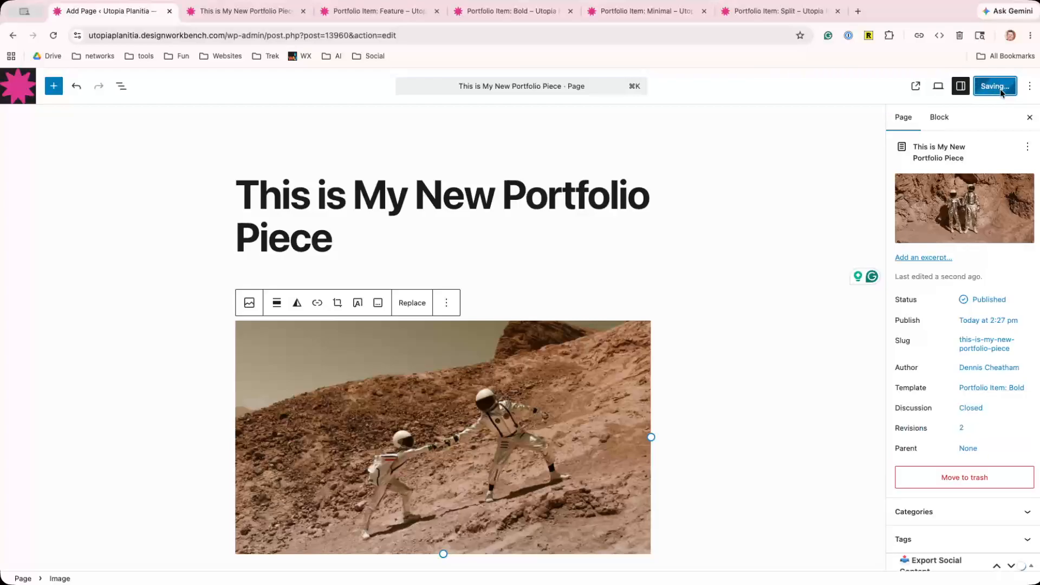
Switch to the published portfolio piece page and review its Bold template layout from header to end.
click(243, 7)
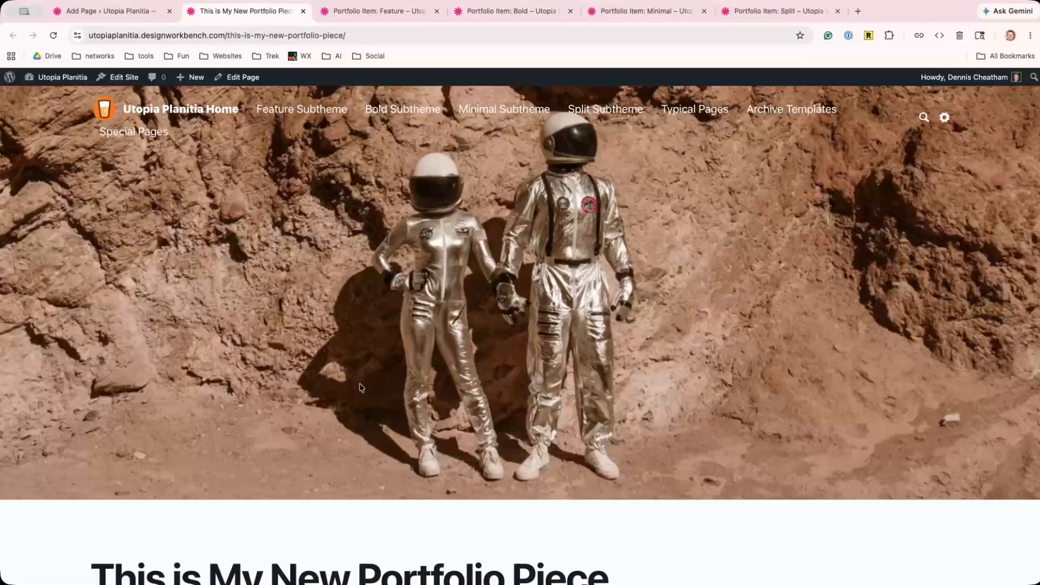
scroll(361, 388, down, 8)
scroll(362, 388, up, 8)
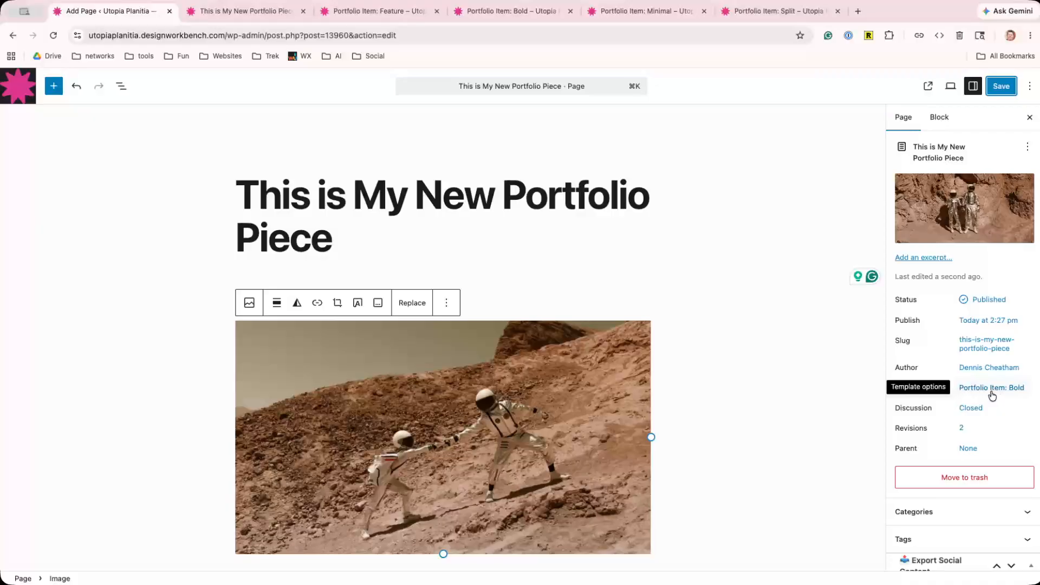
Change the portfolio piece's template to Portfolio Item: Minimal, searching the templates for "mini", and save the page.
click(992, 389)
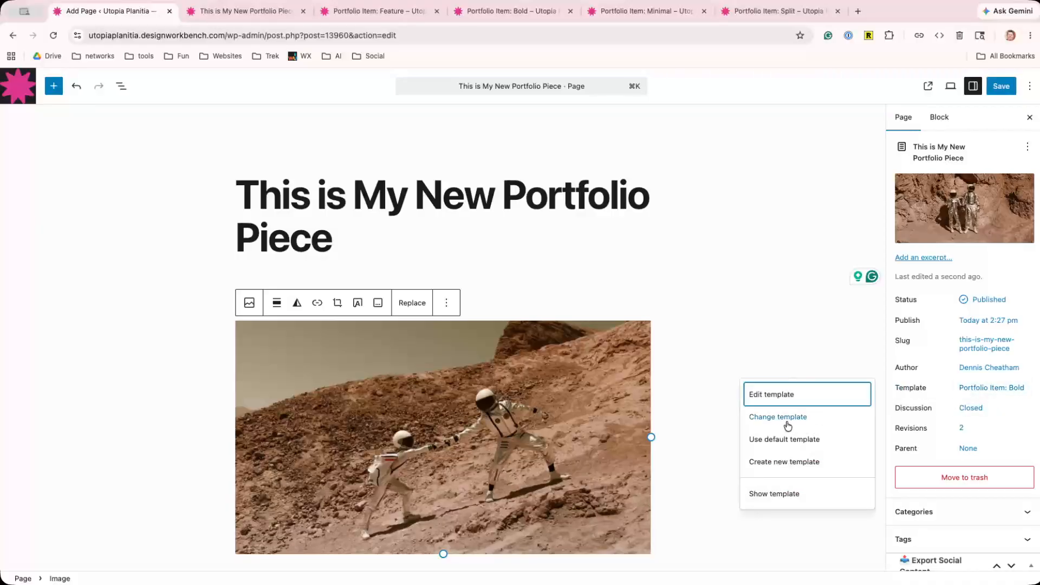
click(781, 417)
click(179, 157)
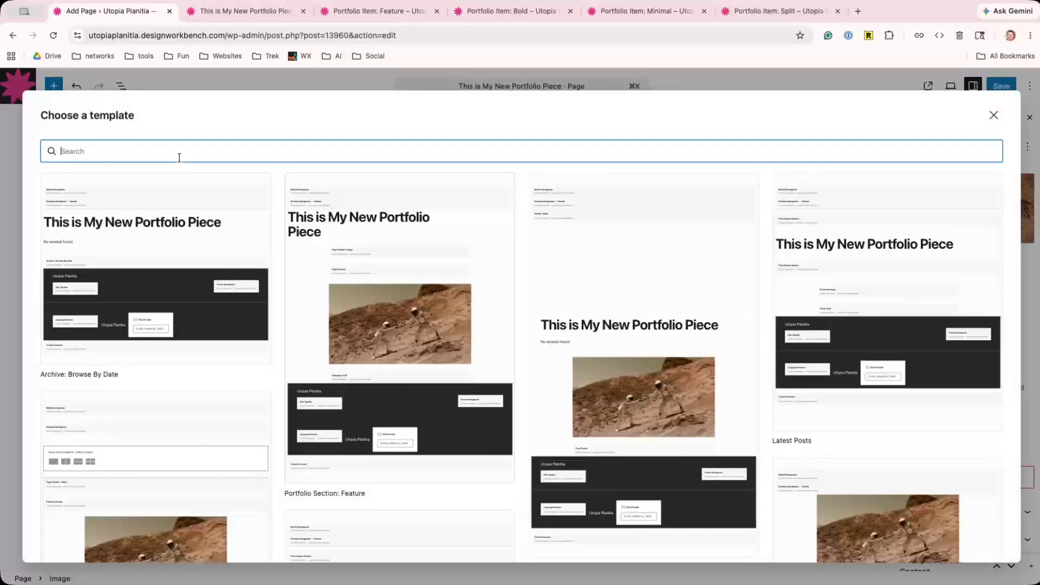
text(mini)
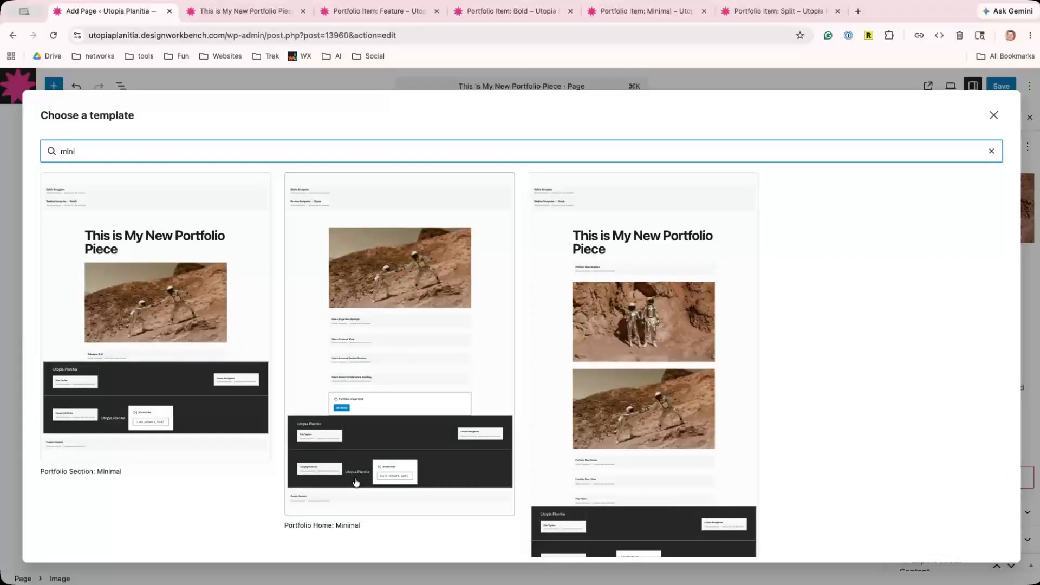
scroll(365, 483, down, 2)
click(601, 503)
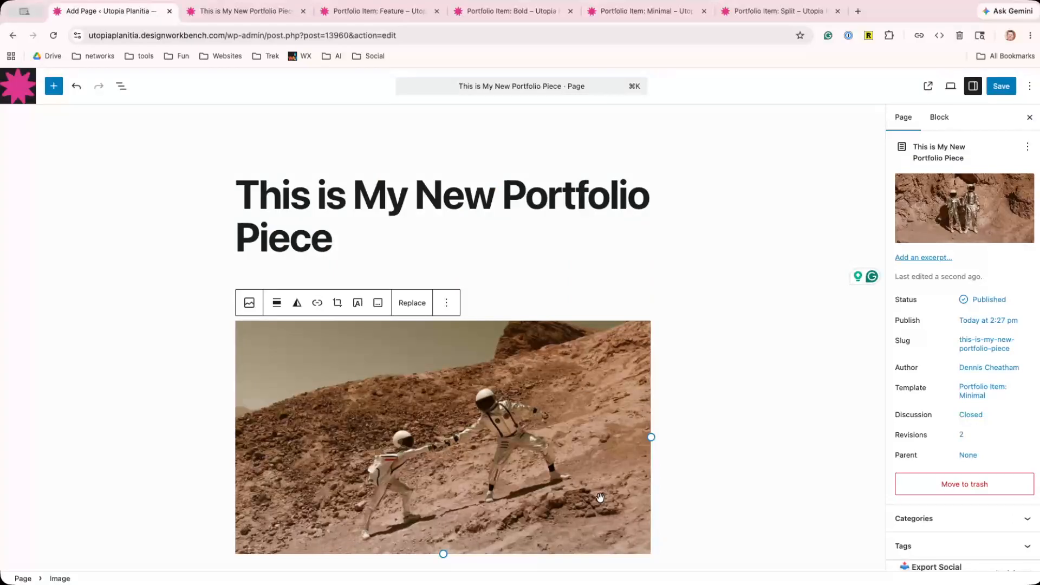
click(995, 90)
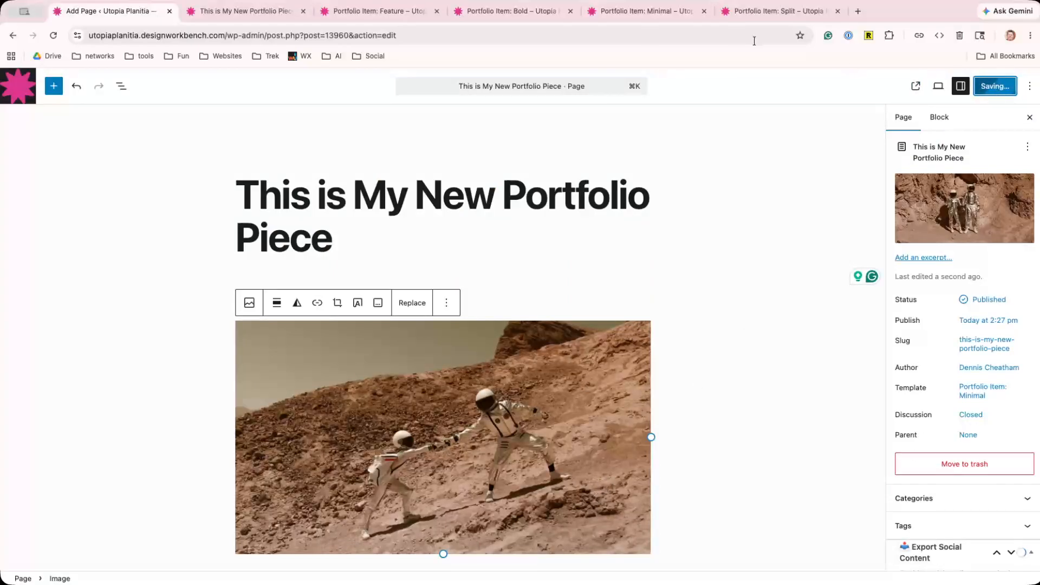
Review the published portfolio piece in its Minimal layout down to the footer, and return to the page editor.
click(245, 13)
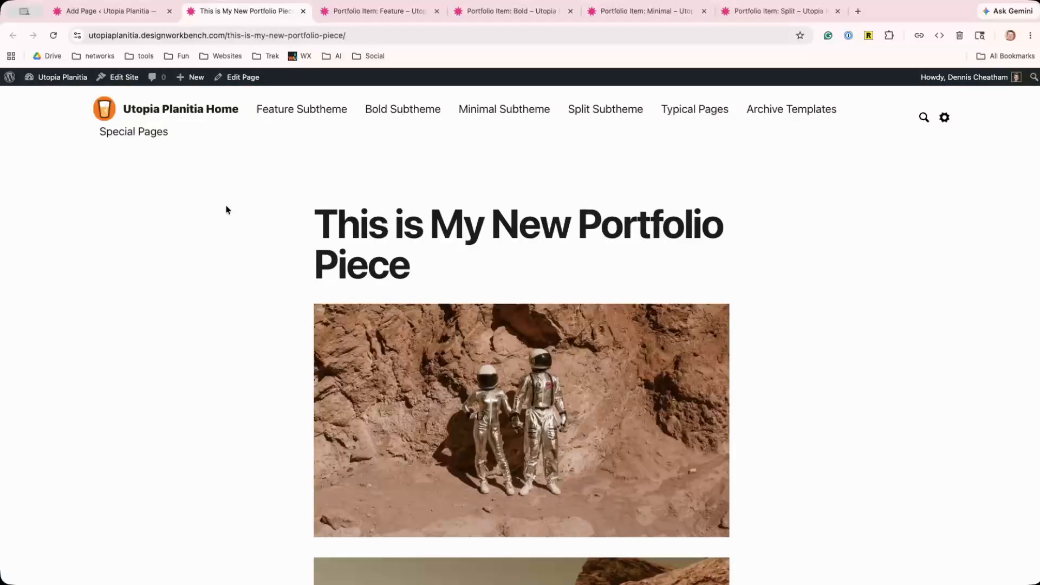
scroll(227, 210, down, 10)
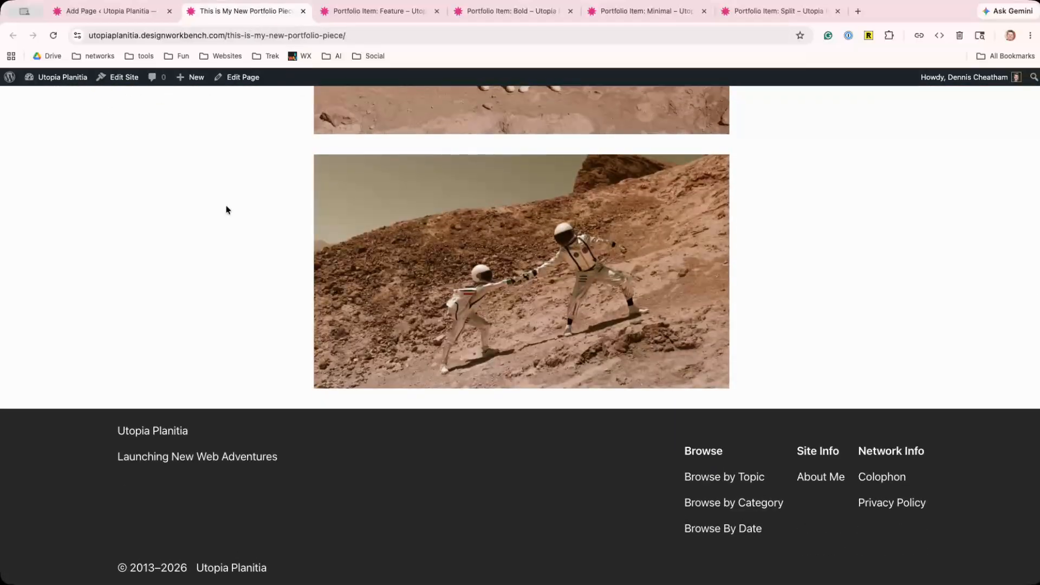
scroll(227, 209, up, 10)
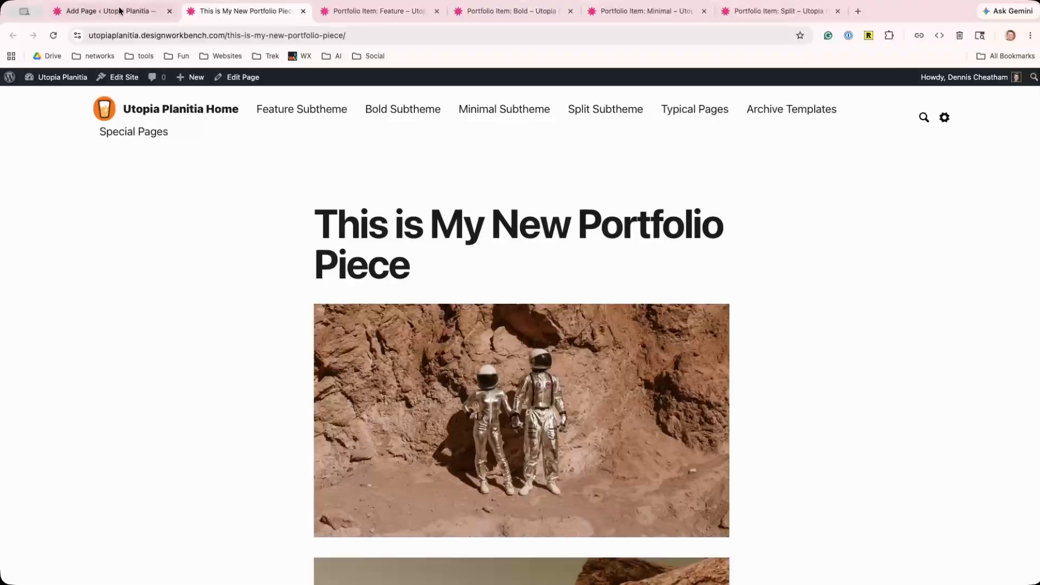
click(118, 12)
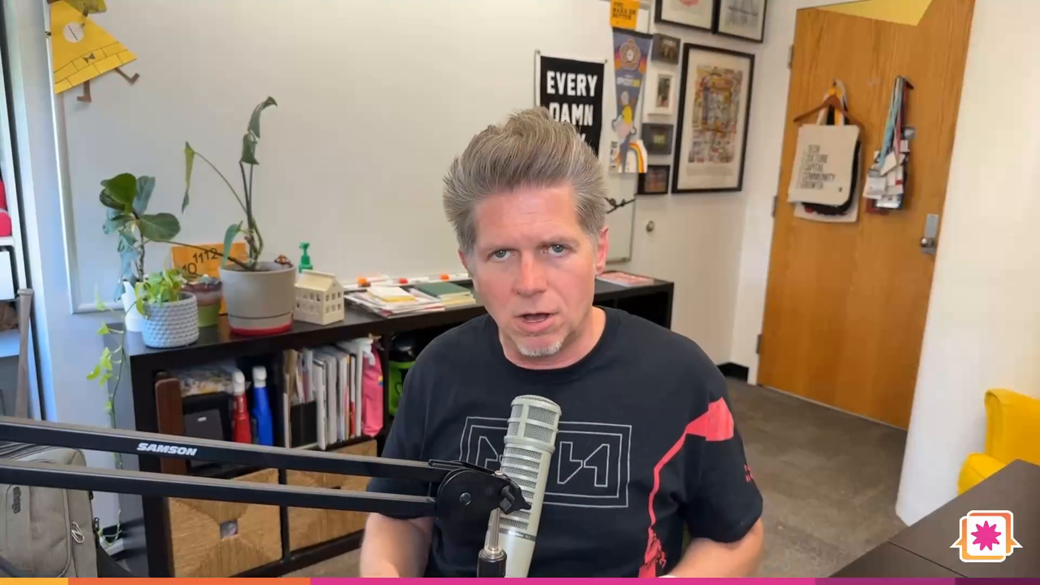
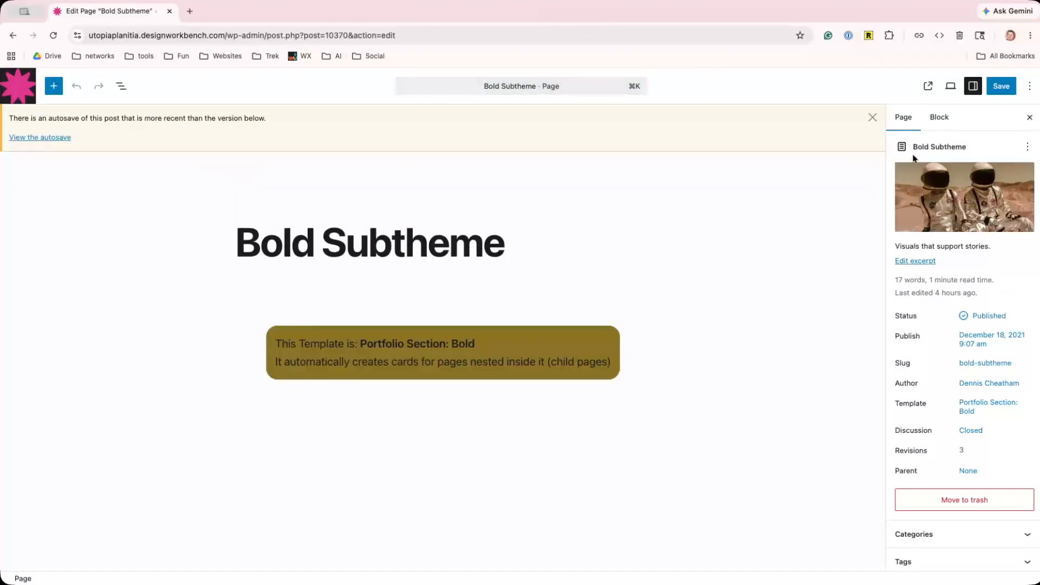
Open the Bold Subtheme page on the site, review its content down to the subpage cards, and return to its editor.
click(930, 86)
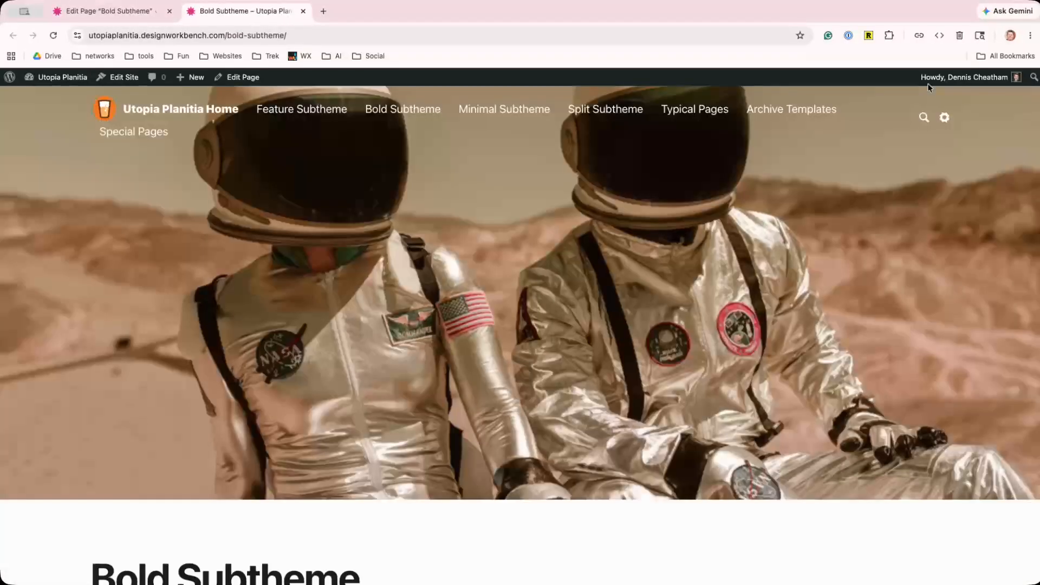
scroll(421, 413, down, 7)
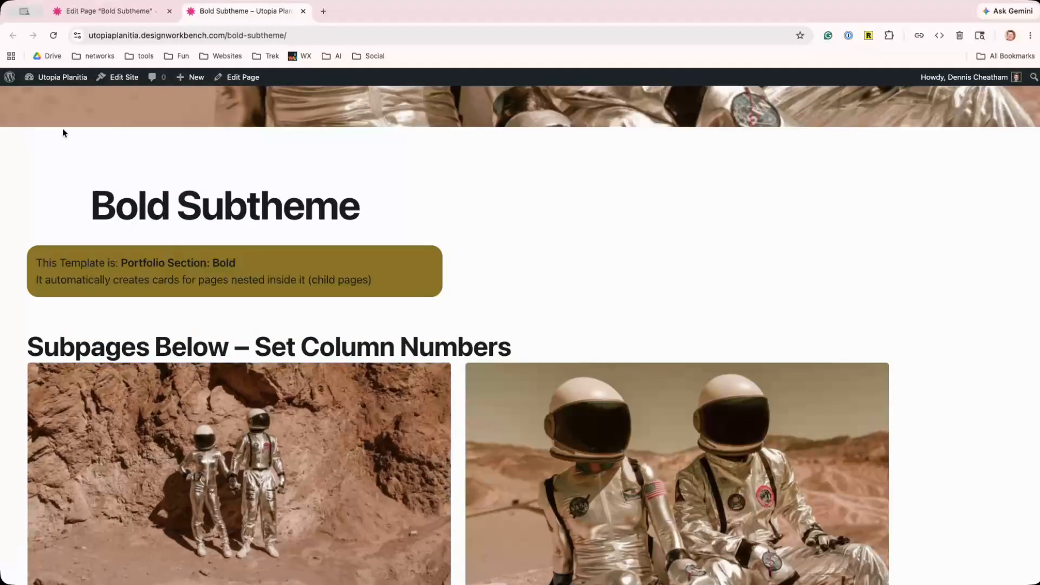
click(102, 11)
scroll(286, 320, down, 3)
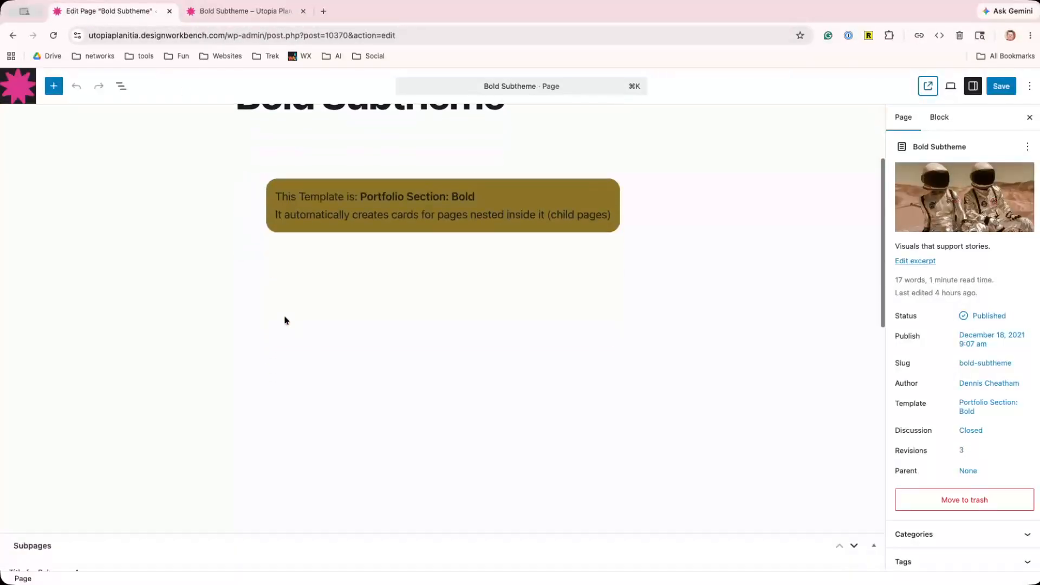
scroll(285, 321, up, 3)
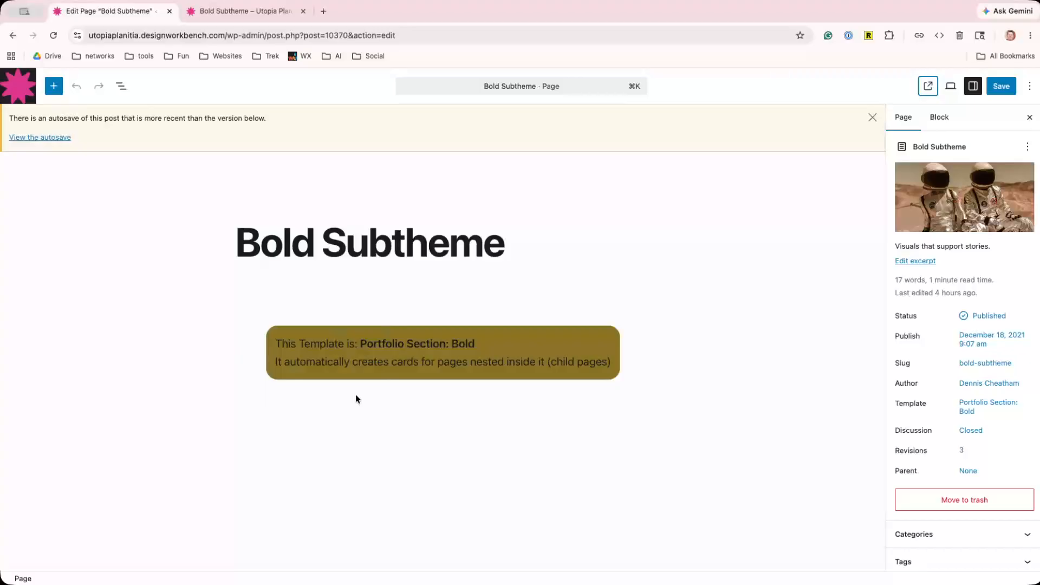
Set the number of columns in the Bold Subtheme page's Subpages settings to Three Column.
scroll(355, 381, down, 3)
scroll(365, 327, down, 9)
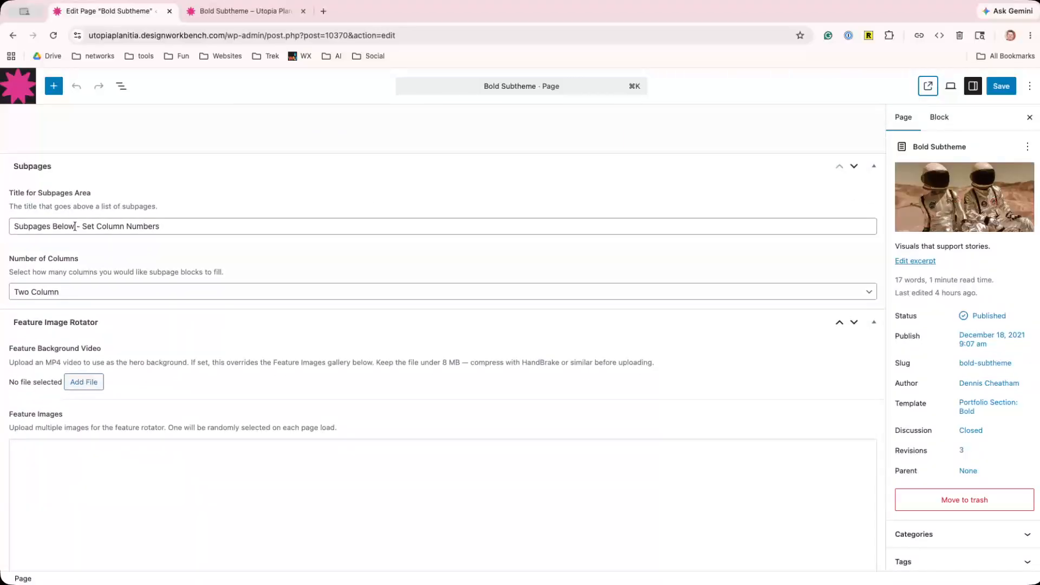
click(69, 287)
key(Escape)
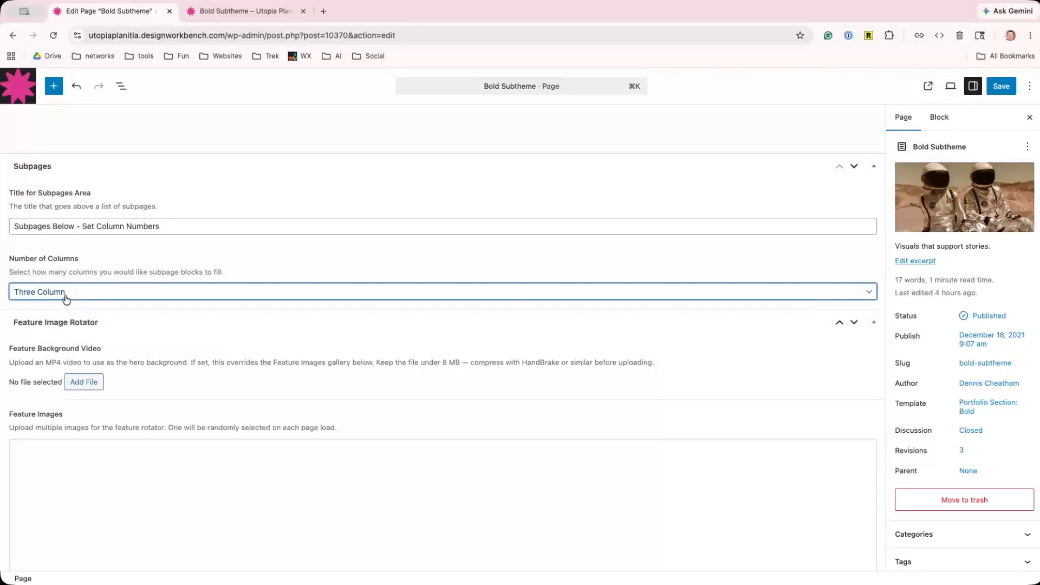
Set the number of subpage columns to Two Column and save the Bold Subtheme page.
click(65, 295)
click(63, 277)
click(997, 90)
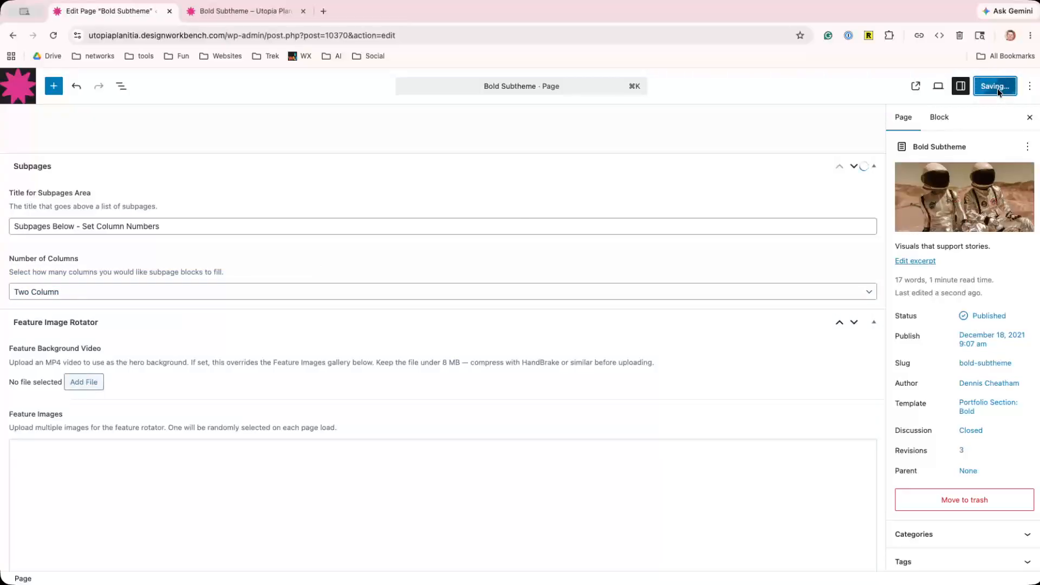
Review the subpage cards on the published Bold Subtheme page and return to the top of the page.
click(236, 15)
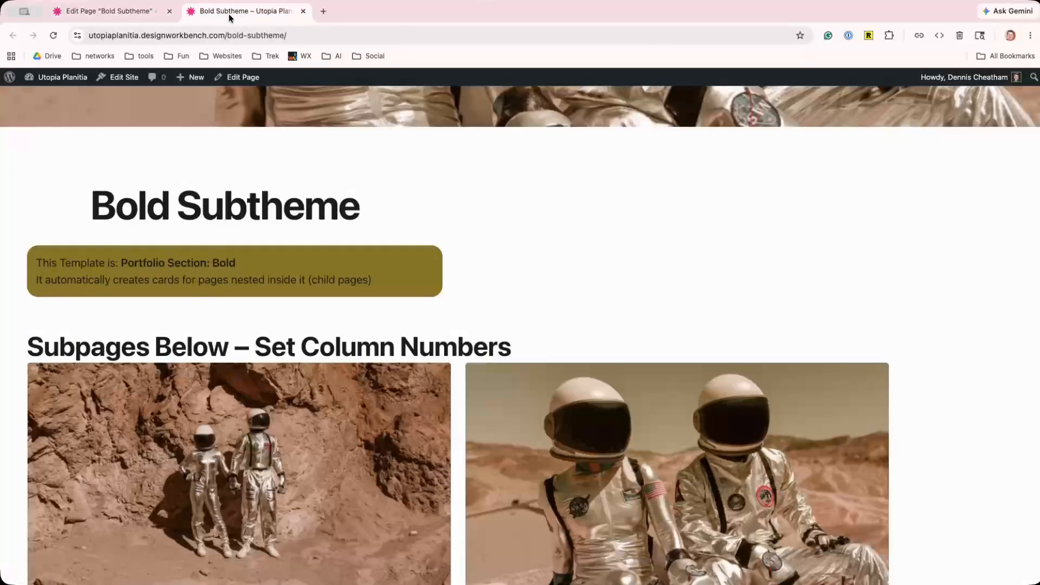
scroll(391, 425, down, 3)
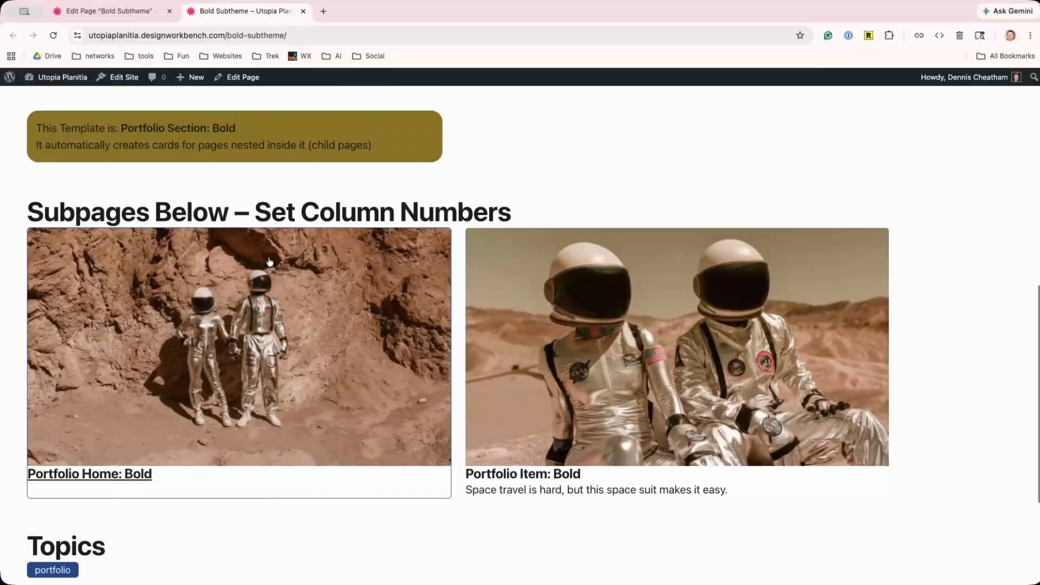
scroll(266, 260, up, 10)
Open the site's dashboard in a new tab, list all pages, and expand Bold Subtheme to show its child pages.
mouse_move(55, 81)
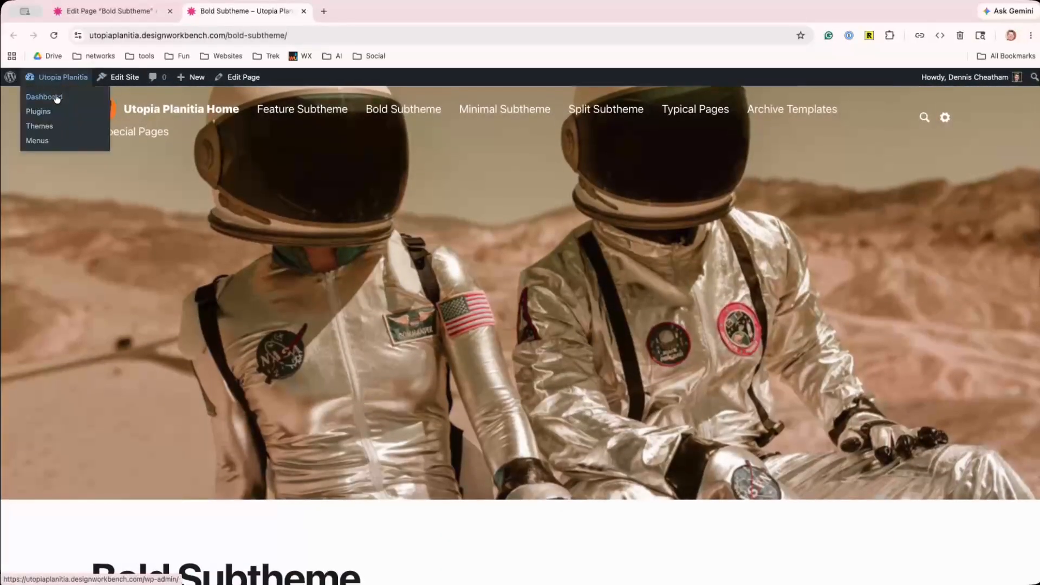
click(353, 11)
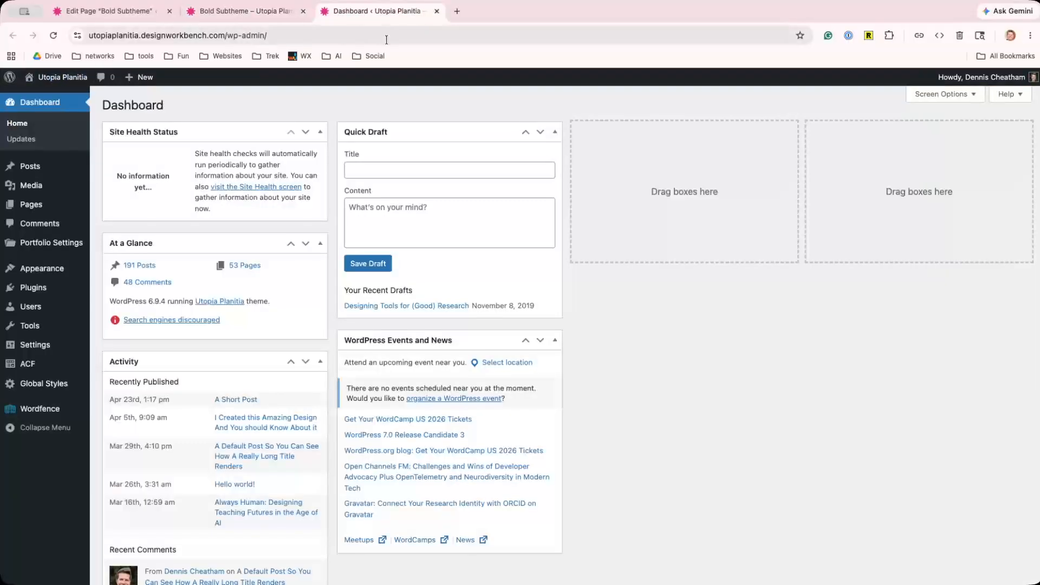
click(105, 205)
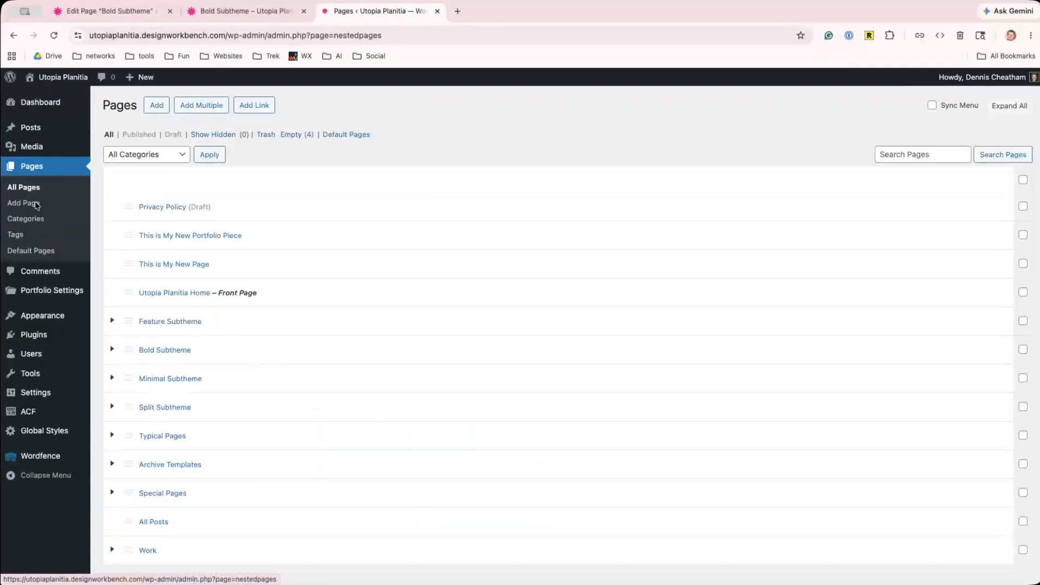
click(111, 350)
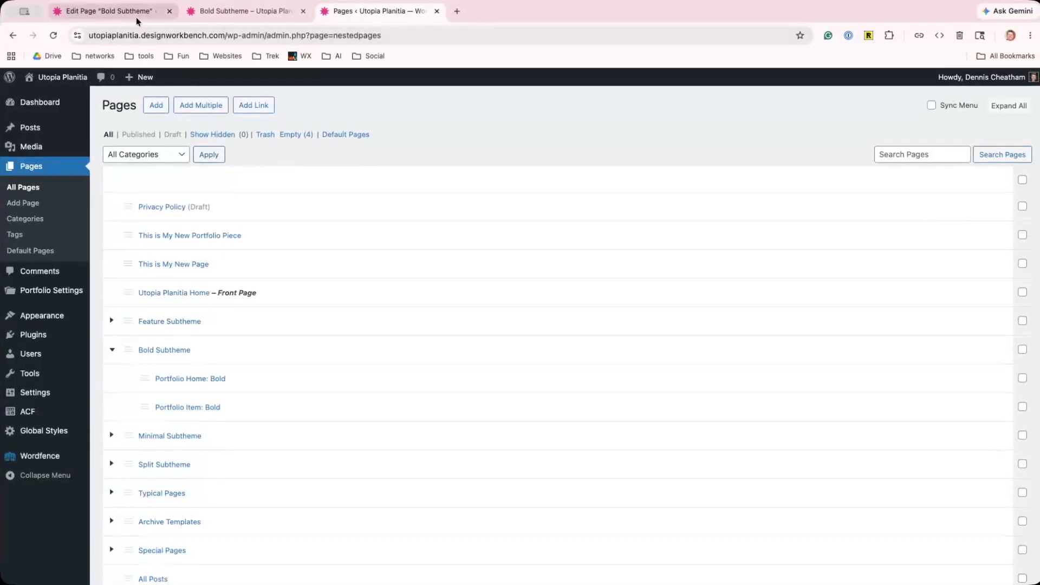
Review the subpage cards on the published Bold Subtheme page against its nested child pages.
click(222, 12)
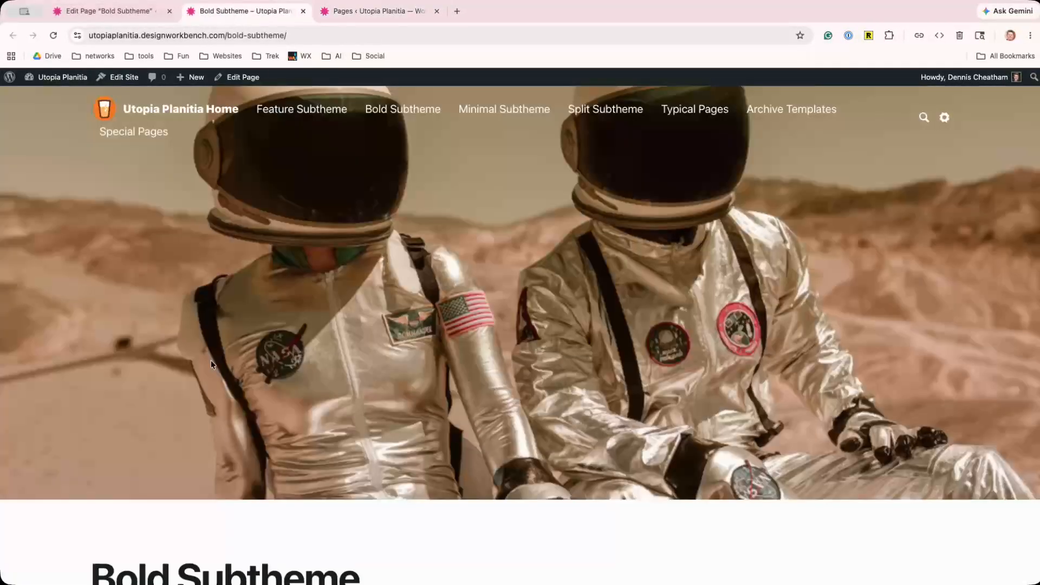
scroll(211, 362, down, 10)
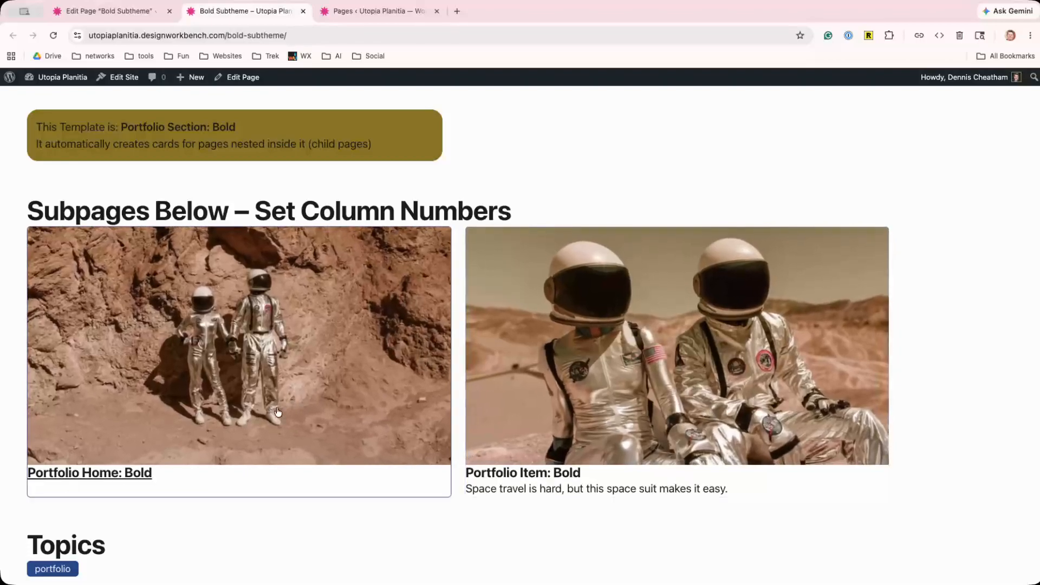
scroll(354, 295, up, 3)
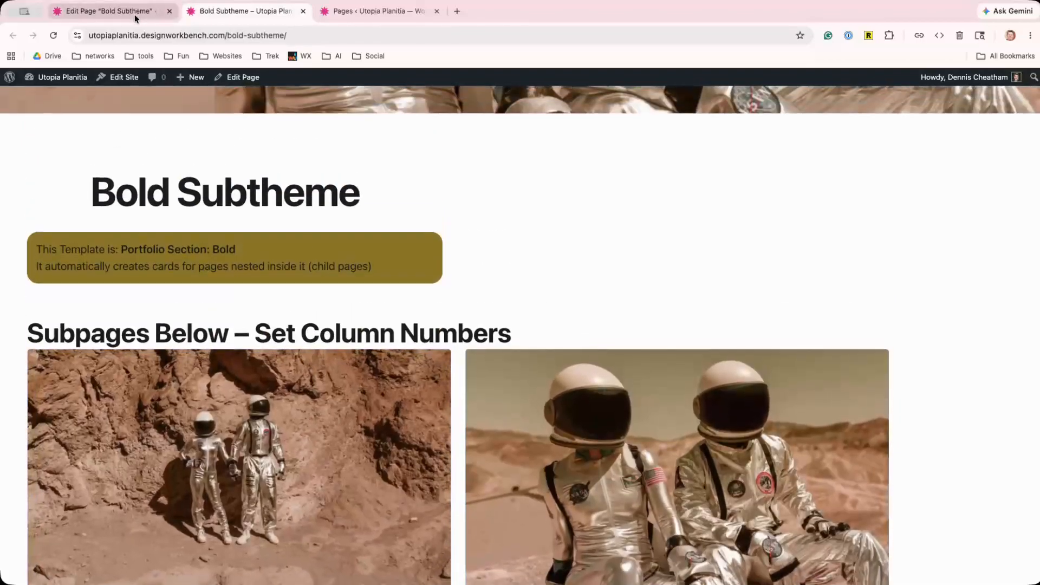
Return to the list of all pages, collapse Bold Subtheme, and expand Typical Pages to show its child pages.
click(134, 14)
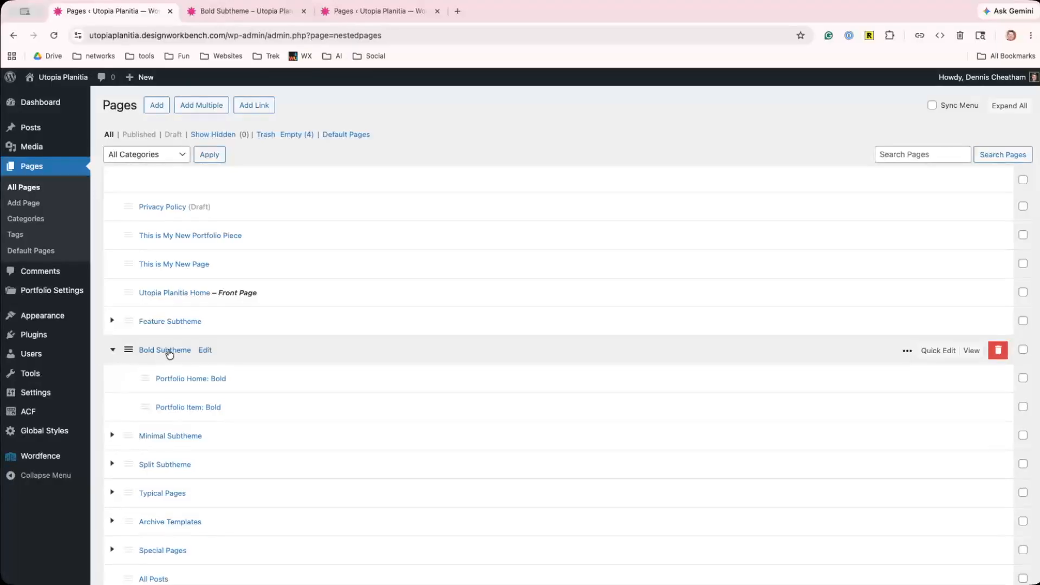
click(111, 351)
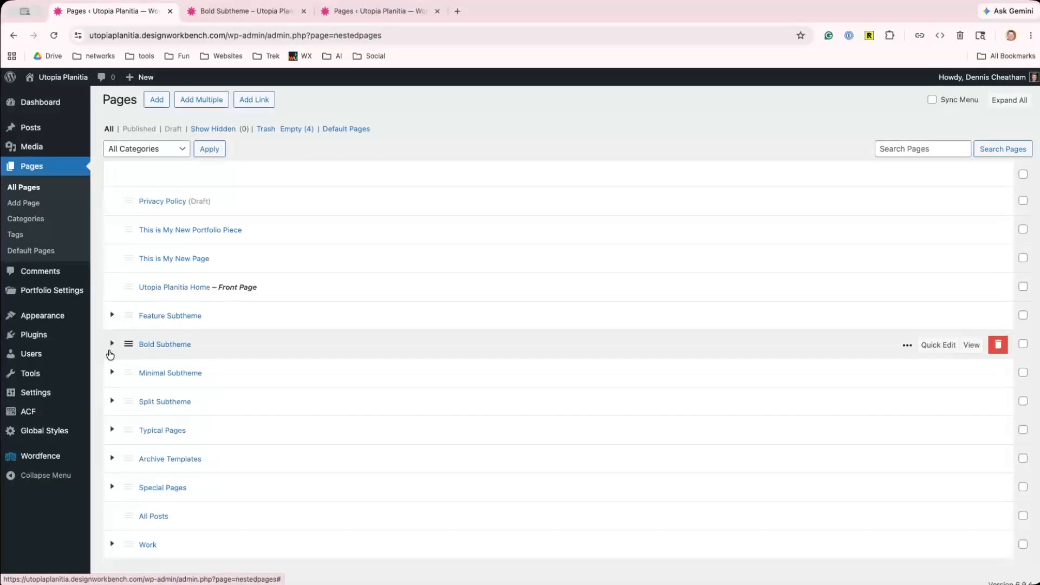
scroll(110, 335, down, 1)
click(110, 420)
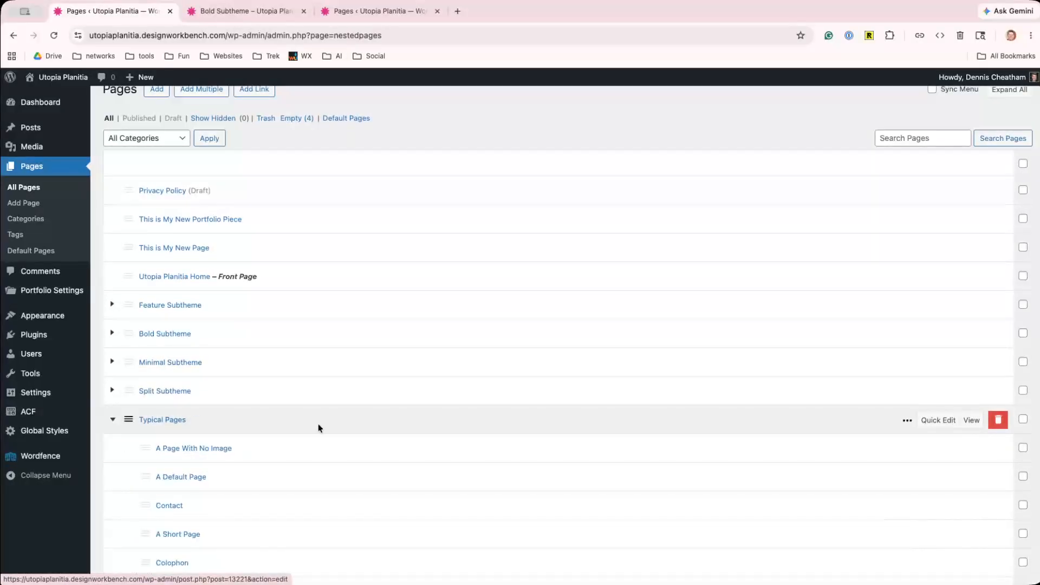
scroll(348, 431, down, 4)
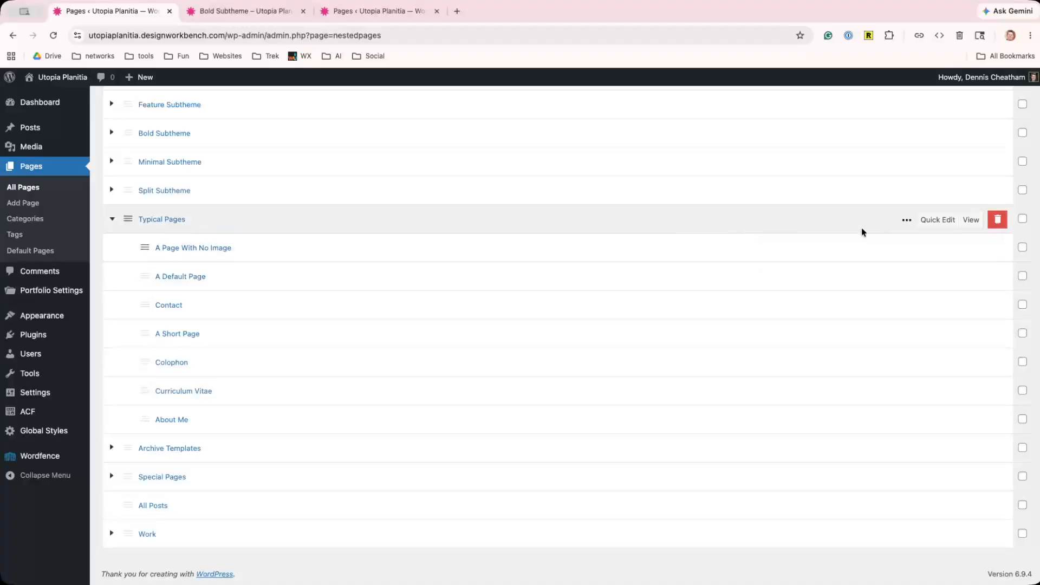
View the published Typical Pages page, look through its Colophon subpage, and go back to the subpage cards.
click(971, 220)
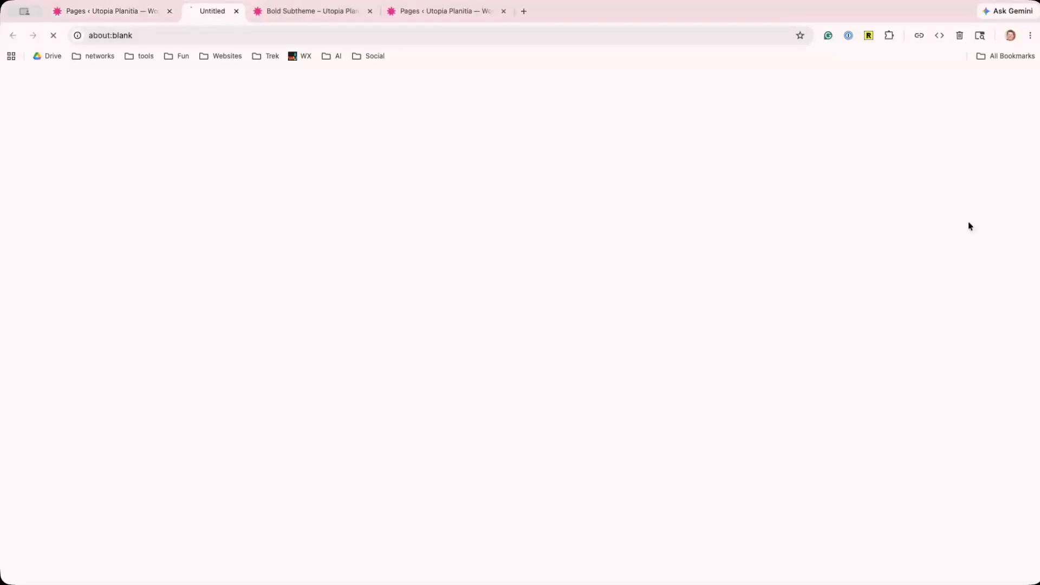
scroll(212, 364, down, 5)
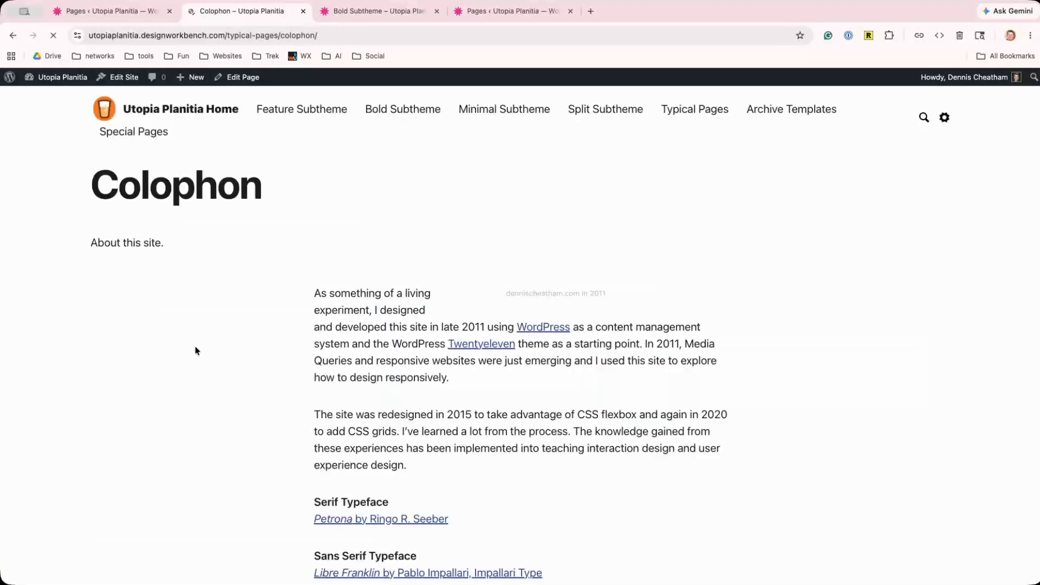
scroll(195, 349, down, 15)
scroll(195, 348, up, 15)
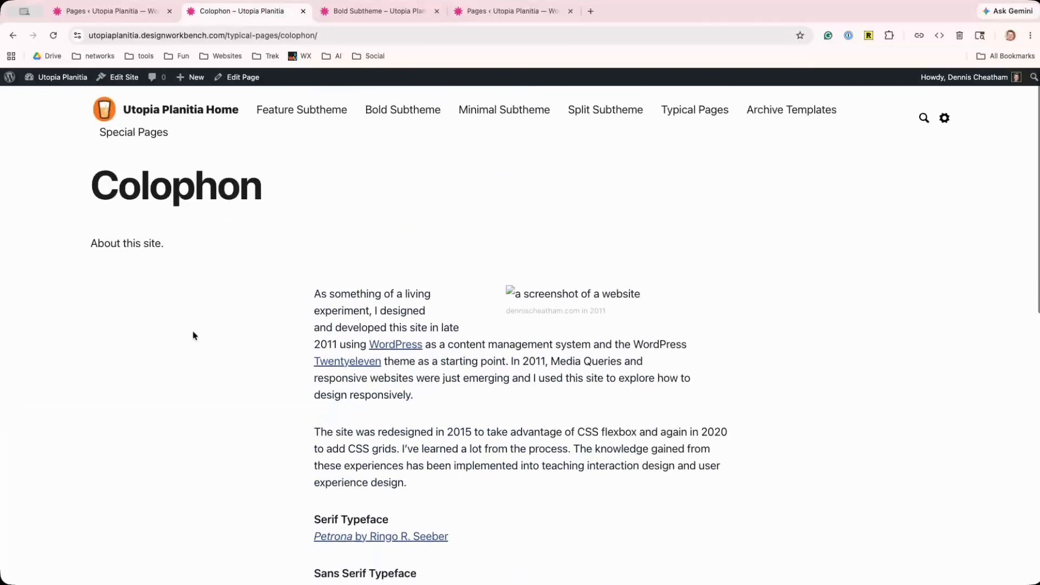
click(12, 36)
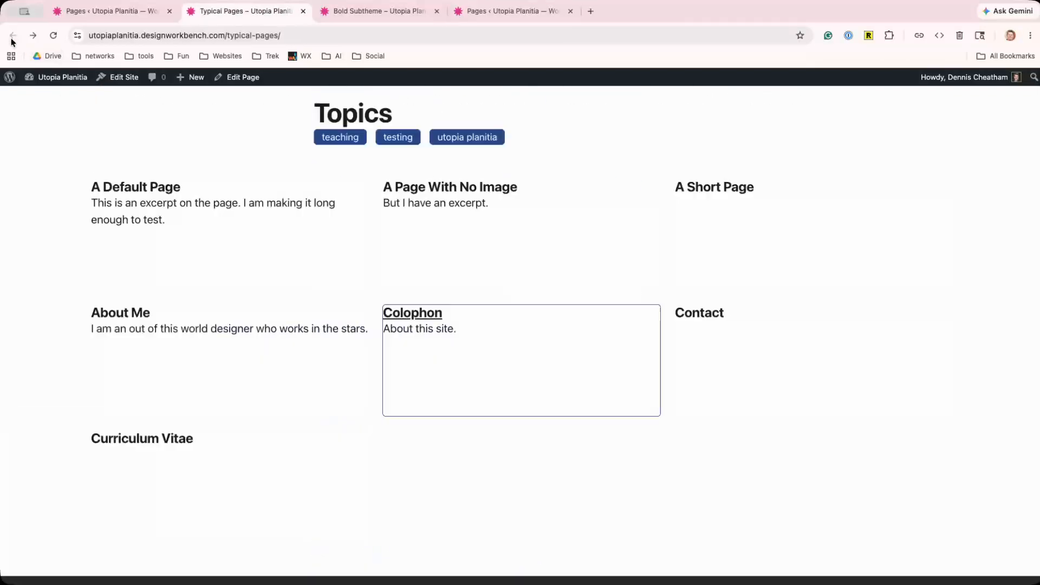
Look through the Curriculum Vitae and A Default Page subpages from their cards, returning to Typical Pages after each.
click(154, 477)
scroll(420, 410, down, 15)
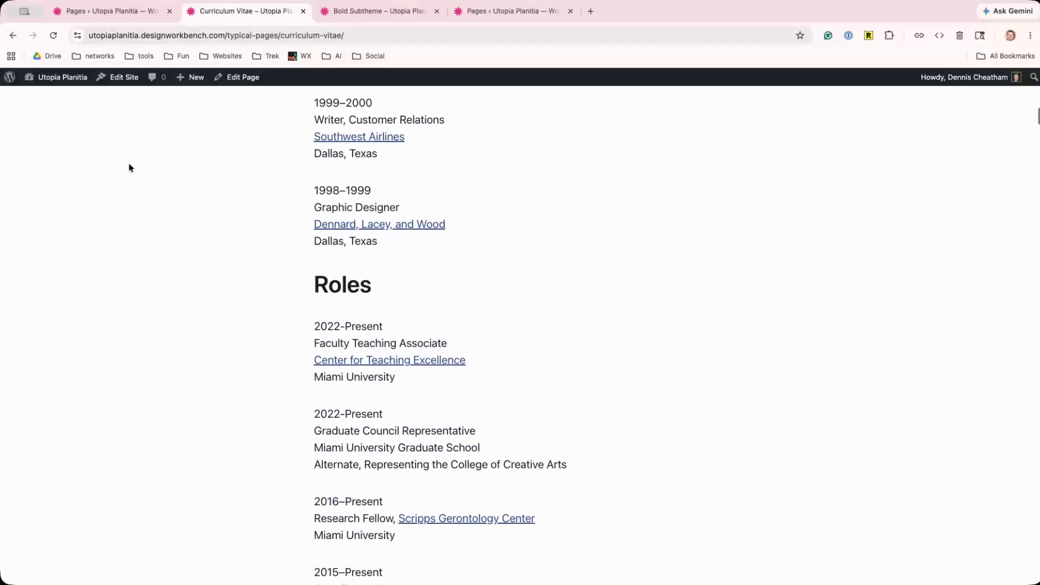
click(15, 37)
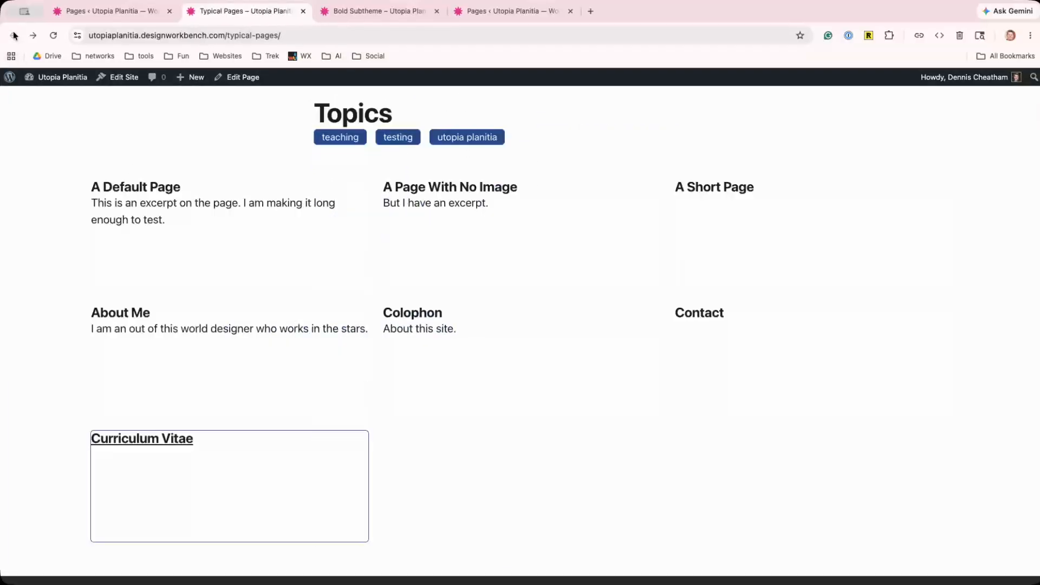
click(200, 230)
scroll(404, 407, down, 20)
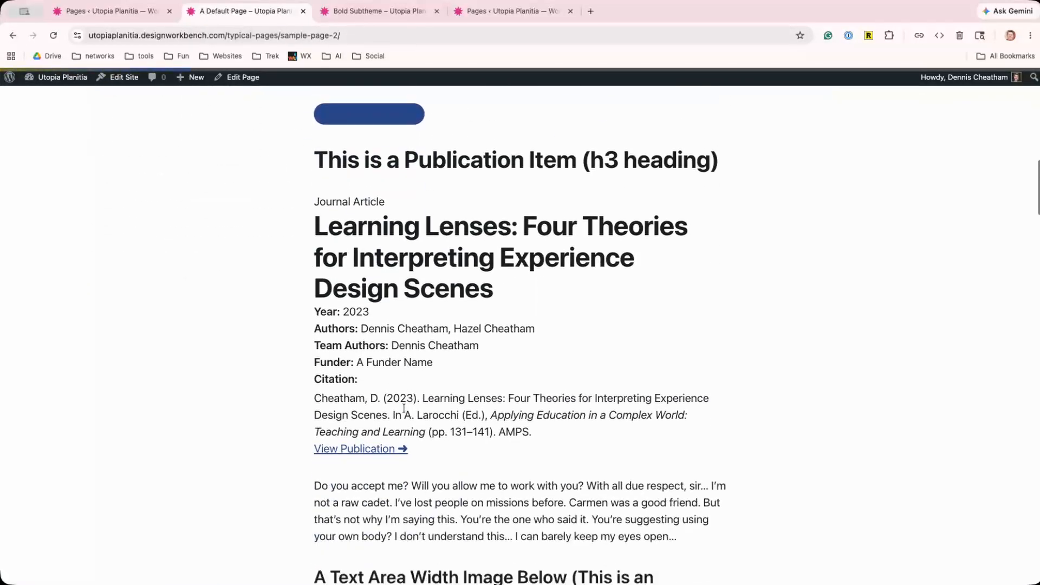
scroll(404, 410, down, 7)
scroll(404, 409, up, 20)
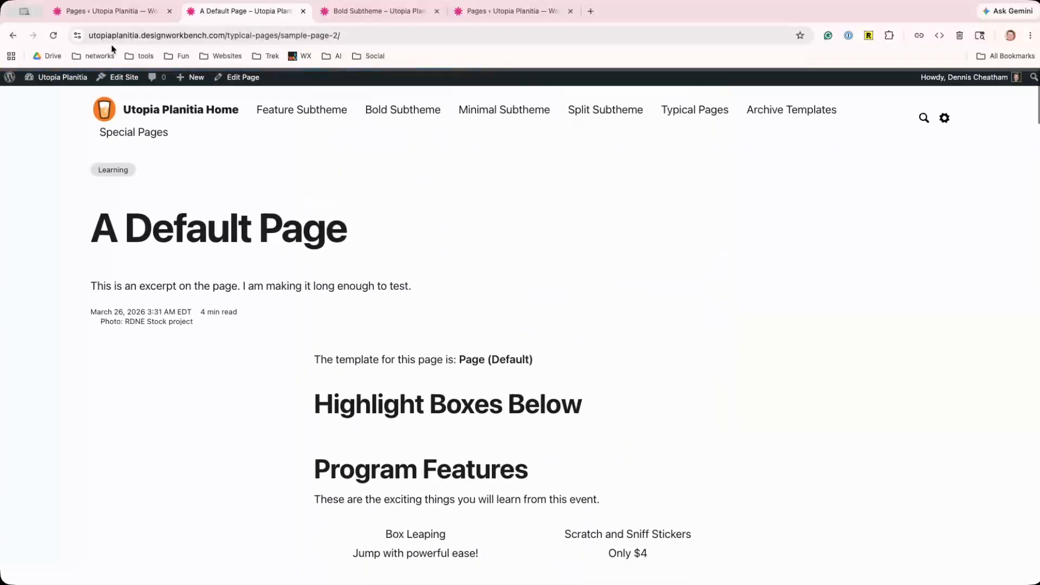
click(13, 35)
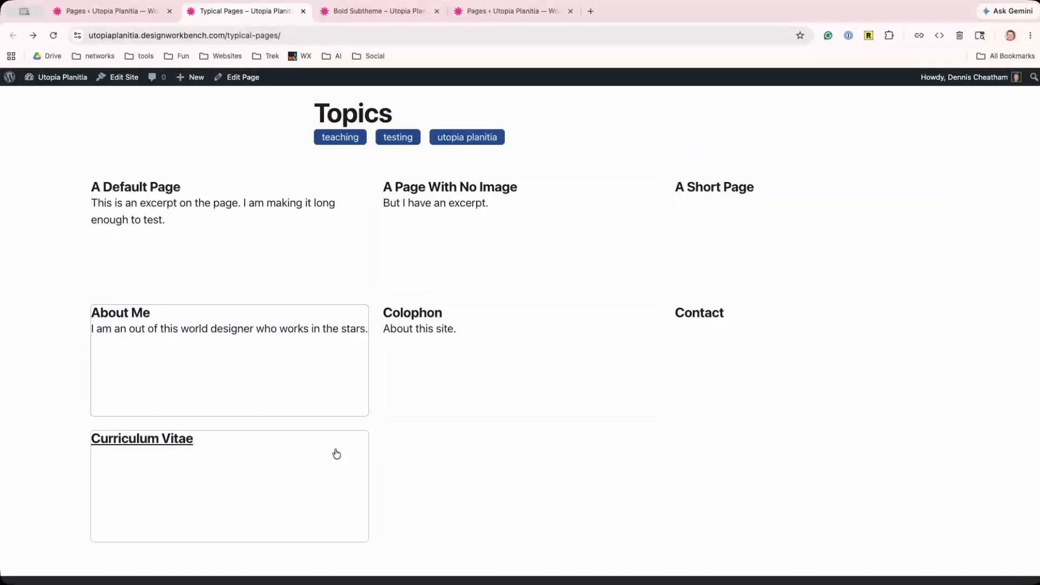
Open the Typical Pages page for editing from the pages list, check its assigned template, and leave the editor.
click(106, 12)
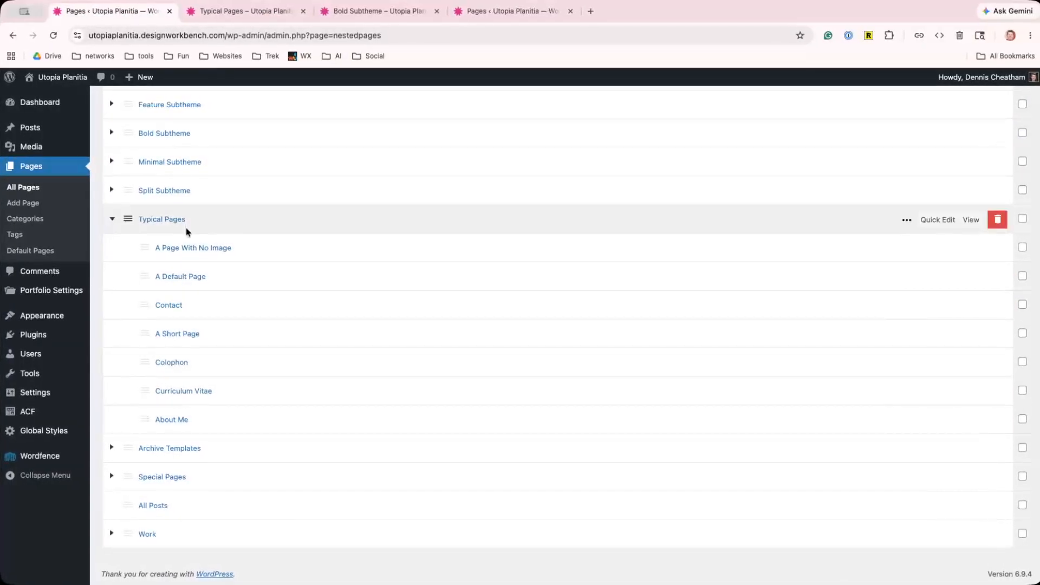
click(154, 220)
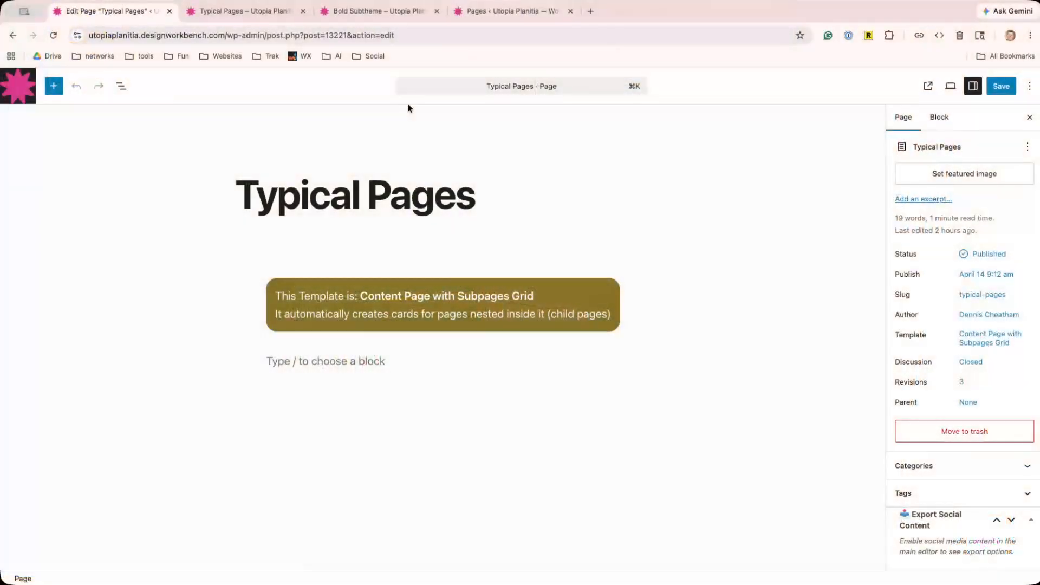
click(16, 81)
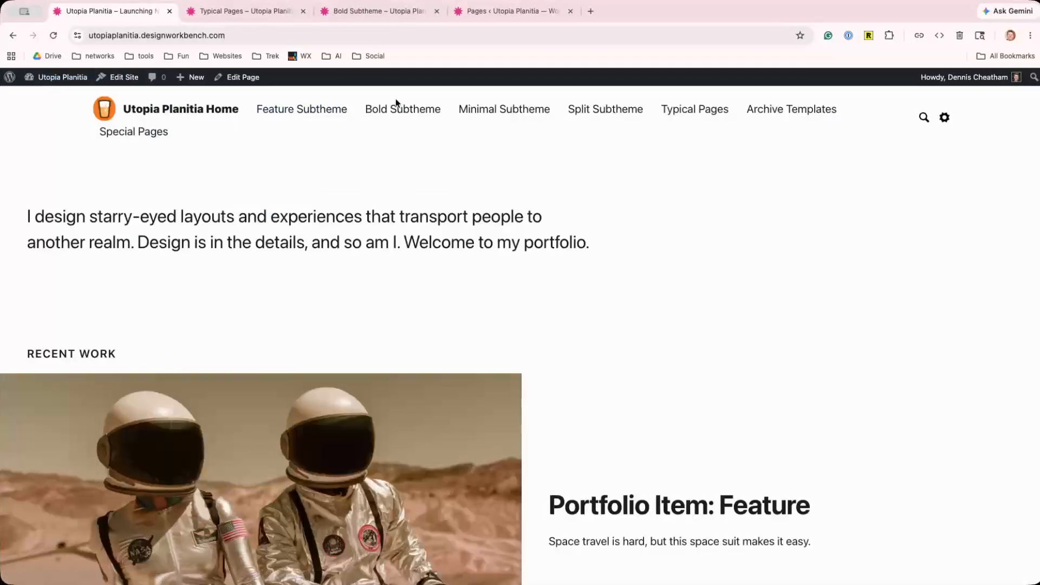
View the published portfolio item pages of the Bold, Minimal and Split subthemes in turn.
mouse_move(399, 107)
click(387, 137)
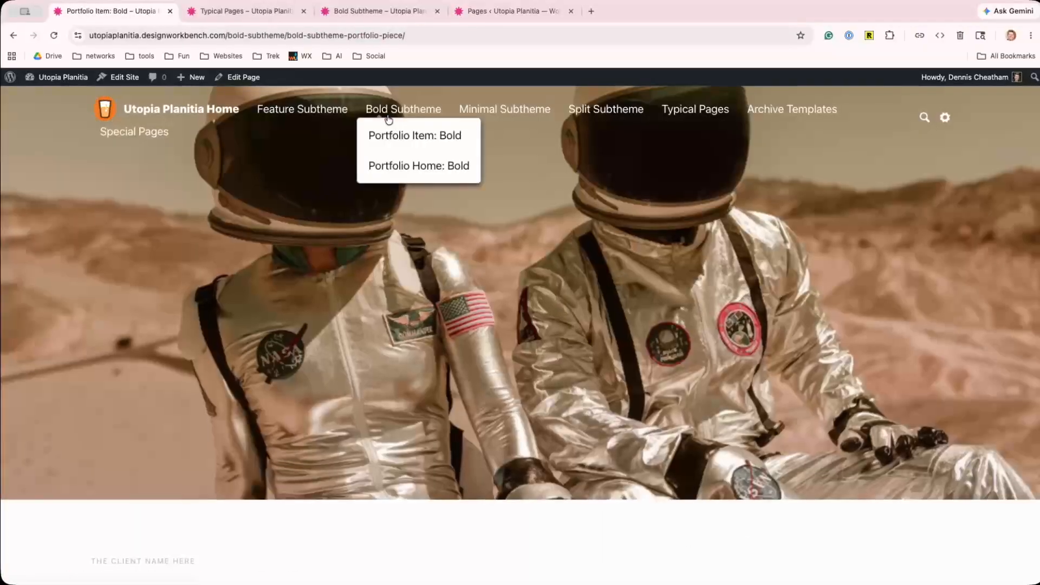
mouse_move(495, 107)
click(504, 137)
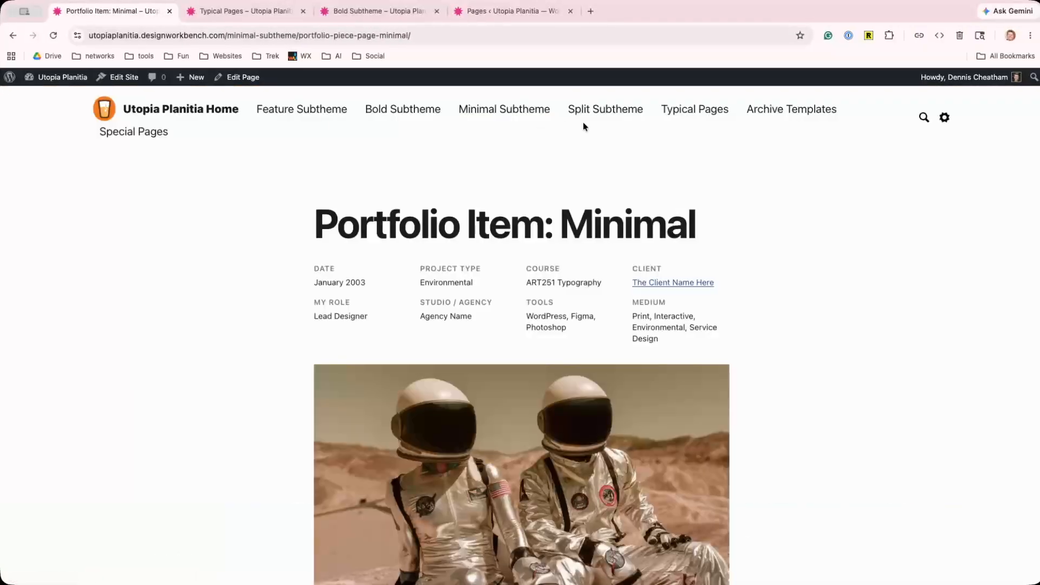
mouse_move(601, 132)
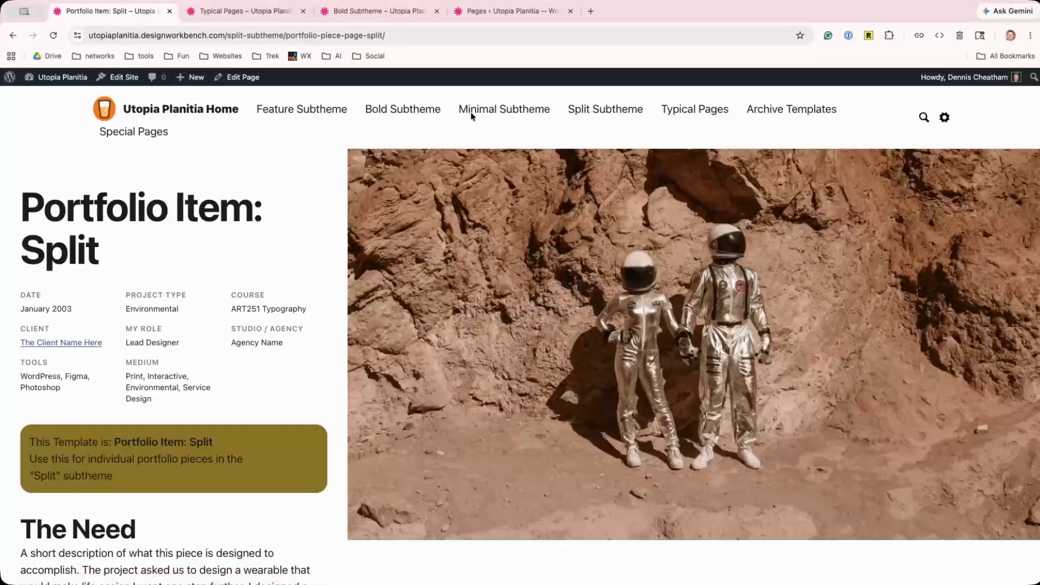
View the Feature subtheme's portfolio item page, look through its layout, and return to the top.
mouse_move(300, 111)
click(287, 135)
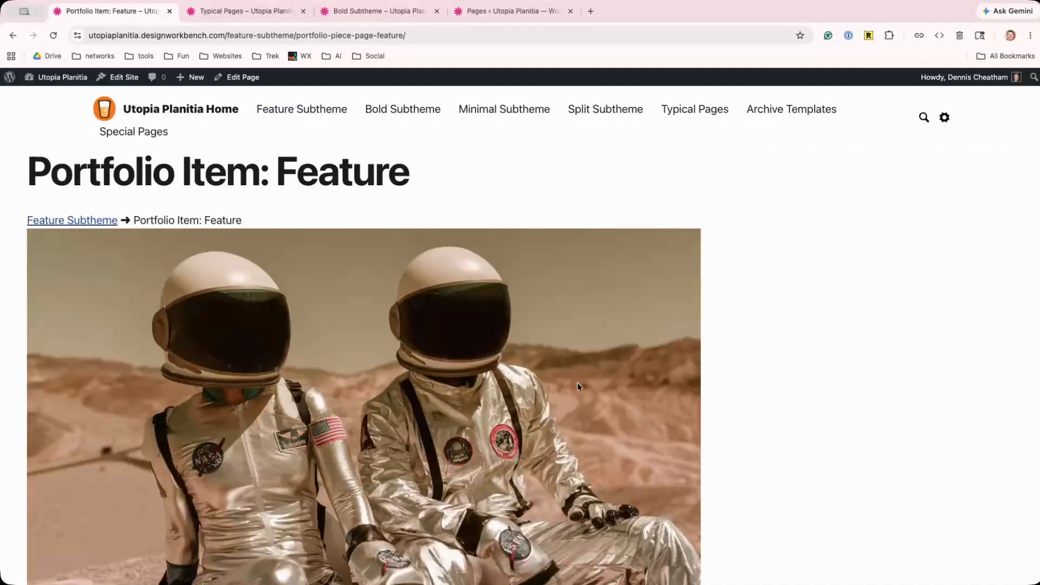
scroll(578, 384, down, 20)
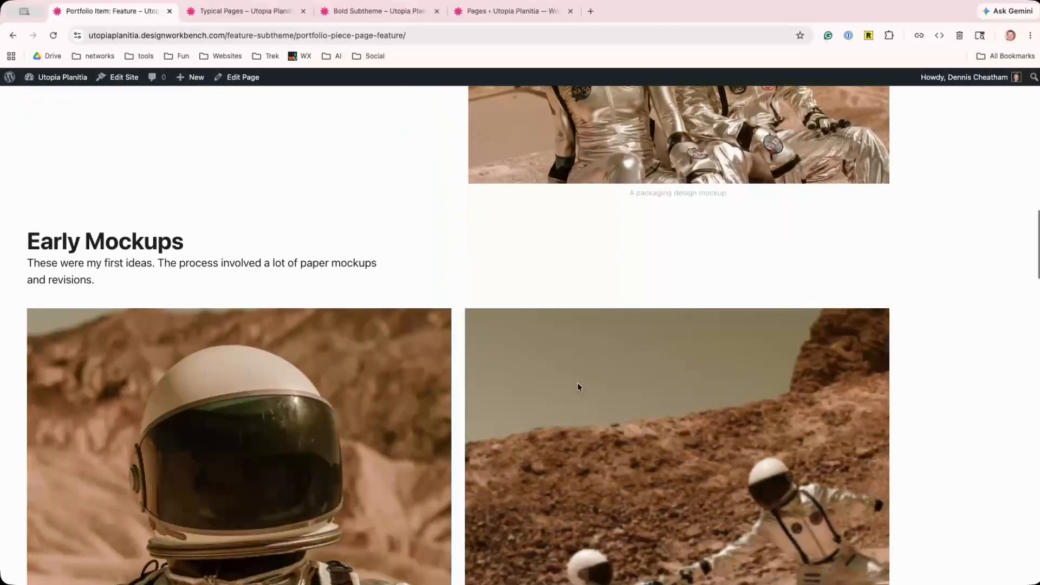
scroll(577, 385, up, 20)
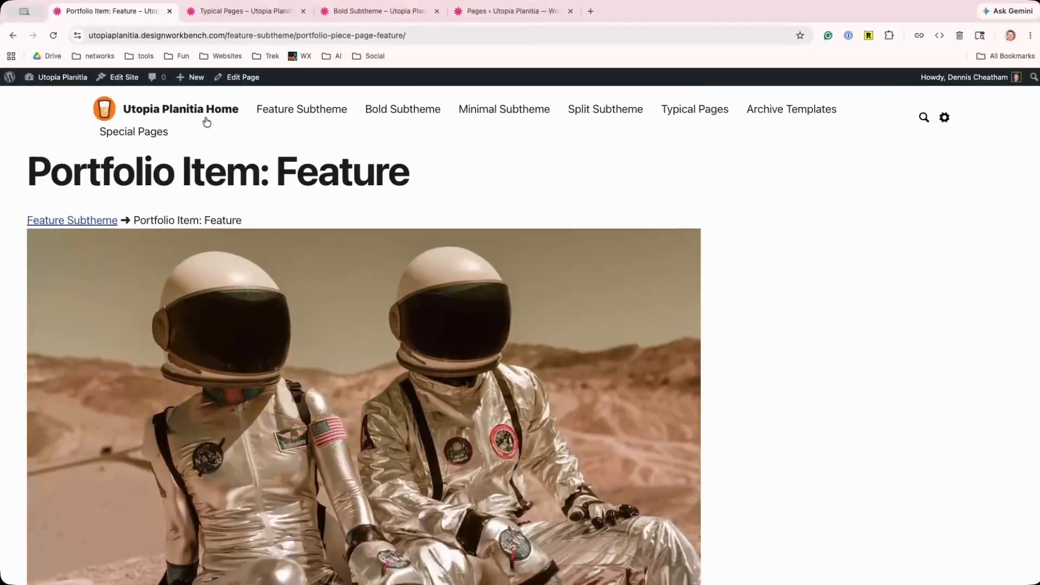